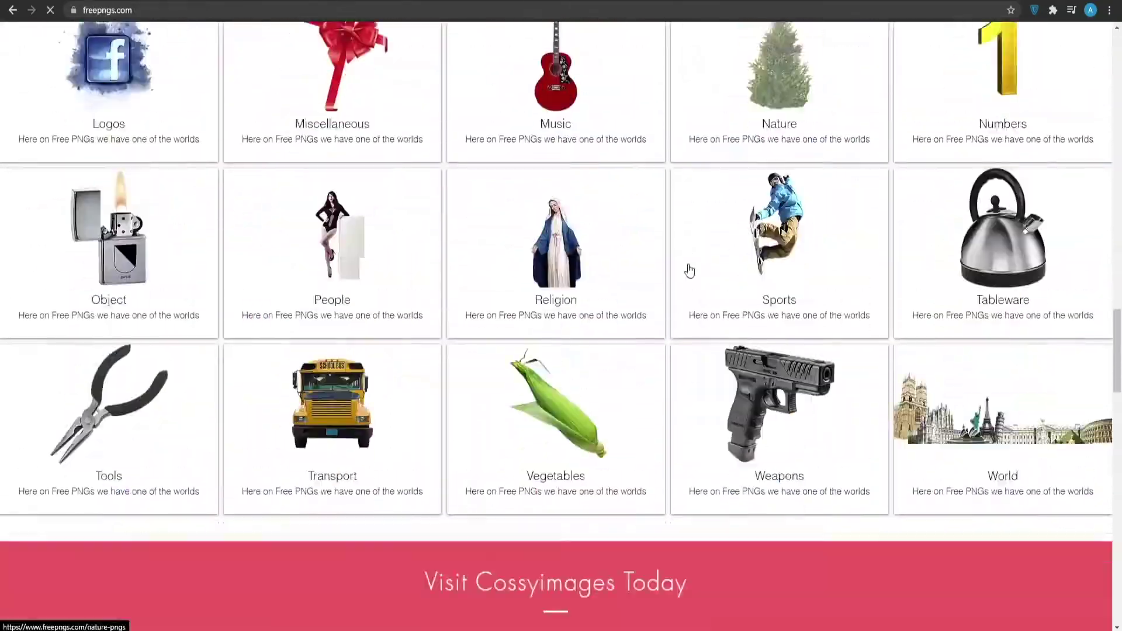
{"action": "scroll", "coordinate": [689, 270], "scroll_direction": "up", "scroll_amount": 1}
{"action": "scroll", "coordinate": [689, 270], "scroll_direction": "up", "scroll_amount": 3}
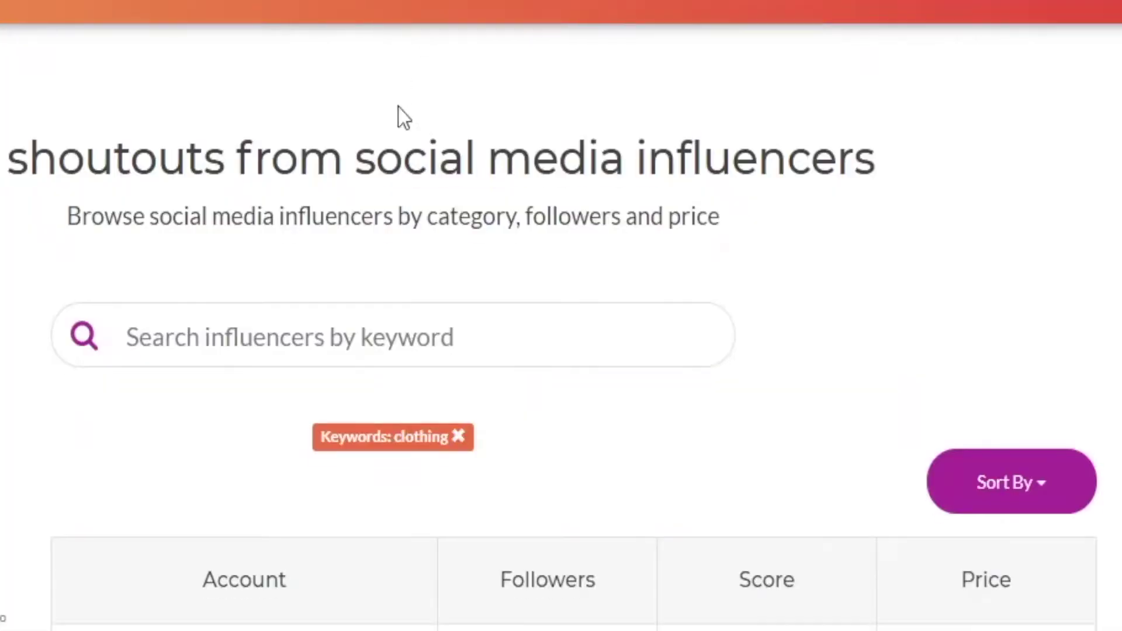
{"action": "scroll", "coordinate": [607, 356], "scroll_direction": "down", "scroll_amount": 5}
{"action": "scroll", "coordinate": [851, 421], "scroll_direction": "down", "scroll_amount": 3}
{"action": "scroll", "coordinate": [1057, 564], "scroll_direction": "down", "scroll_amount": 3}
{"action": "scroll", "coordinate": [1057, 564], "scroll_direction": "up", "scroll_amount": 5}
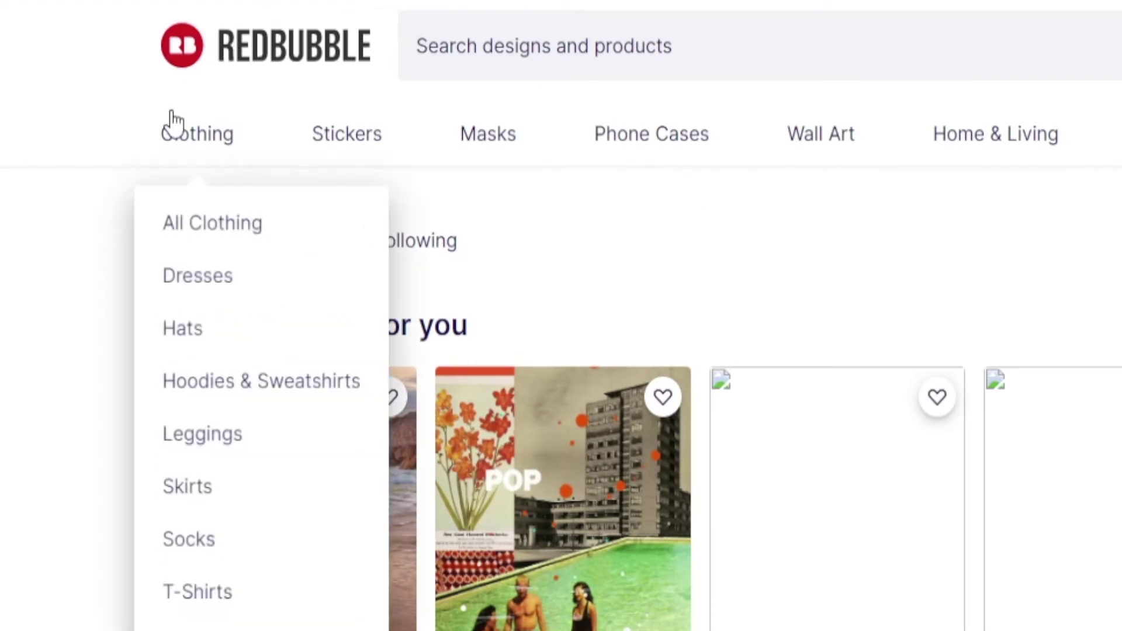
{"action": "mouse_move", "coordinate": [197, 134]}
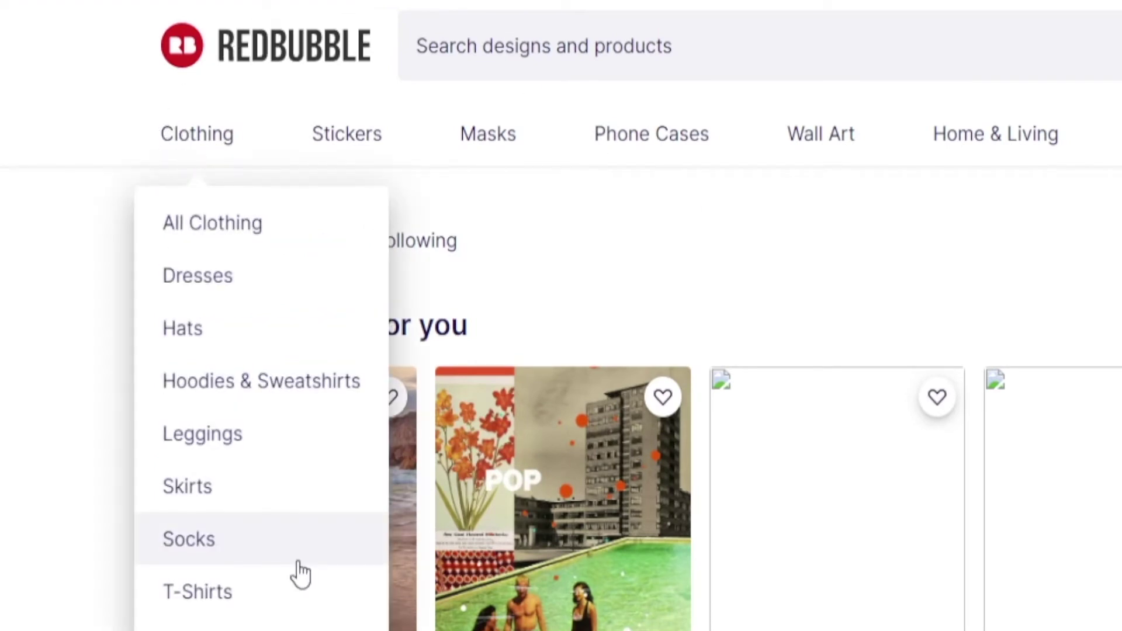
Go to the T-Shirts category page from the Clothing menu.
{"action": "left_click", "coordinate": [268, 596]}
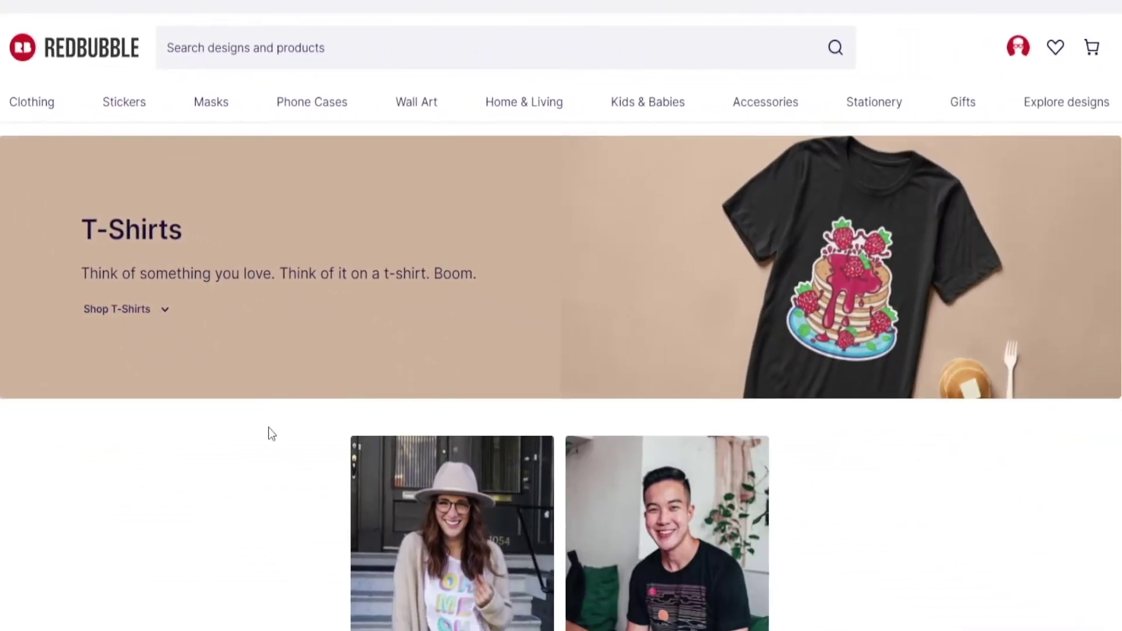
{"action": "scroll", "coordinate": [269, 432], "scroll_direction": "down", "scroll_amount": 5}
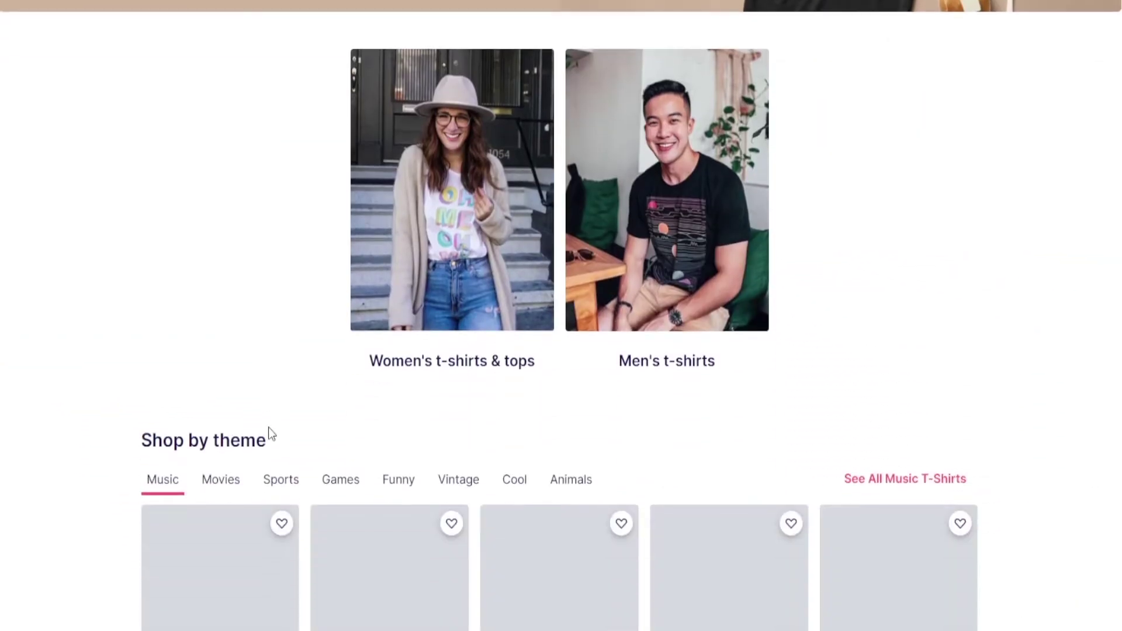
{"action": "scroll", "coordinate": [269, 433], "scroll_direction": "down", "scroll_amount": 3}
{"action": "scroll", "coordinate": [269, 433], "scroll_direction": "down", "scroll_amount": 1}
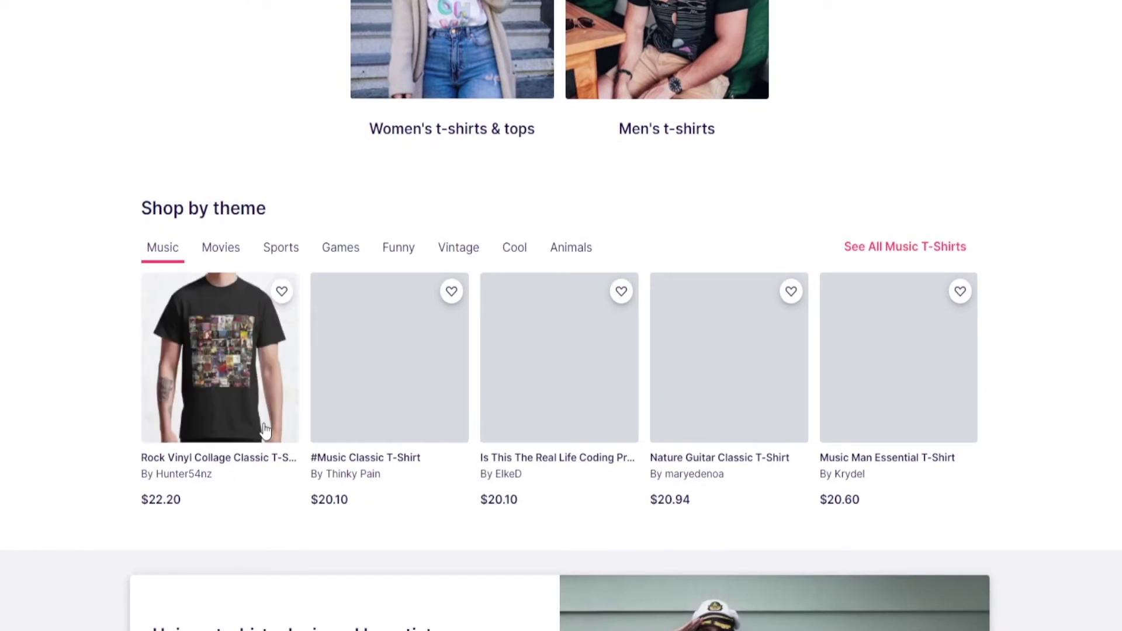
{"action": "scroll", "coordinate": [288, 417], "scroll_direction": "down", "scroll_amount": 10}
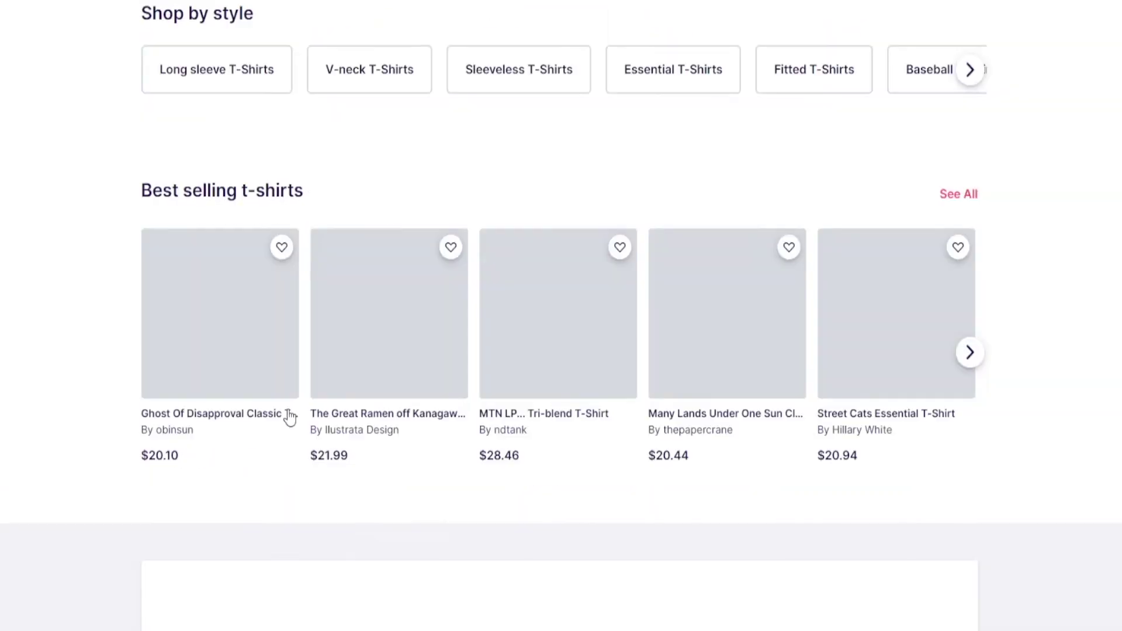
{"action": "scroll", "coordinate": [289, 417], "scroll_direction": "up", "scroll_amount": 5}
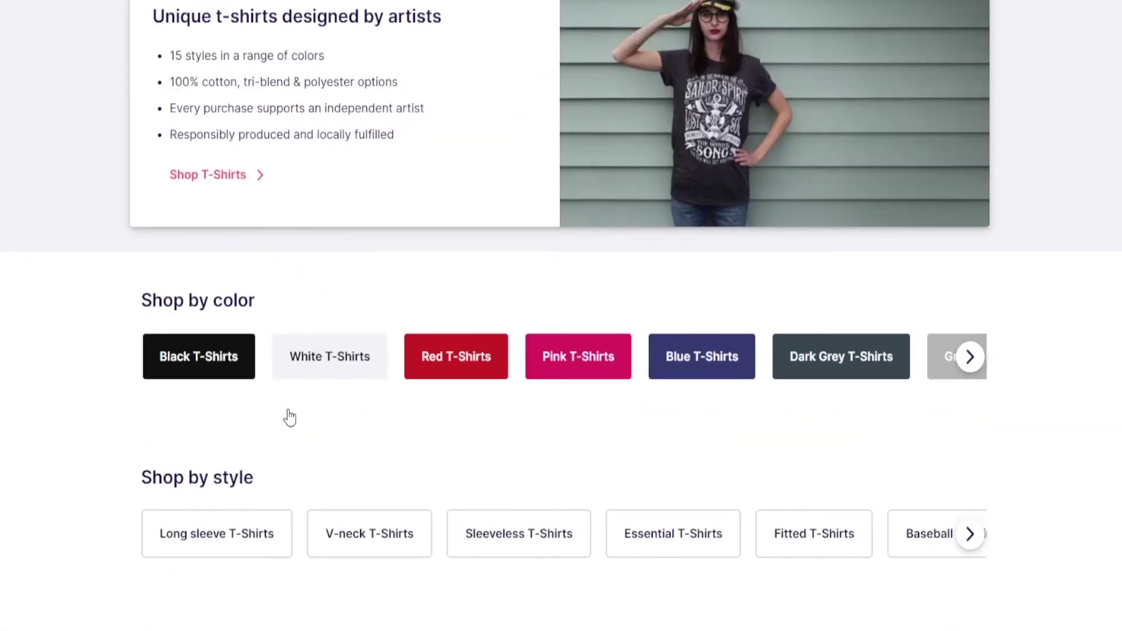
{"action": "scroll", "coordinate": [264, 439], "scroll_direction": "up", "scroll_amount": 2}
{"action": "scroll", "coordinate": [216, 491], "scroll_direction": "up", "scroll_amount": 2}
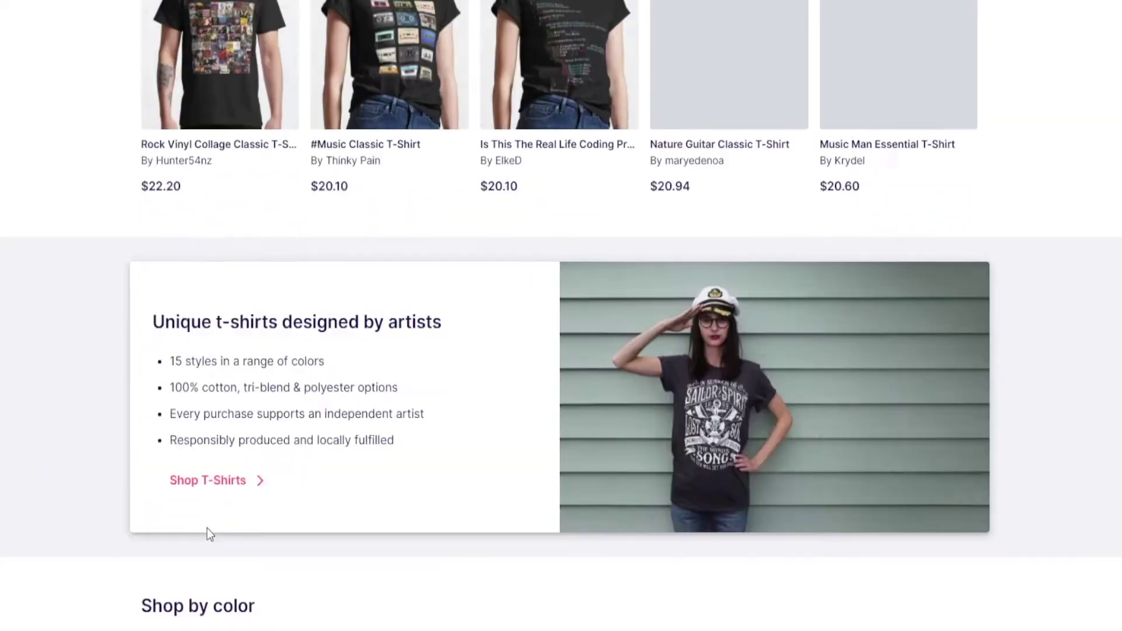
{"action": "scroll", "coordinate": [207, 528], "scroll_direction": "down", "scroll_amount": 6}
{"action": "scroll", "coordinate": [206, 528], "scroll_direction": "down", "scroll_amount": 2}
{"action": "scroll", "coordinate": [206, 529], "scroll_direction": "down", "scroll_amount": 1}
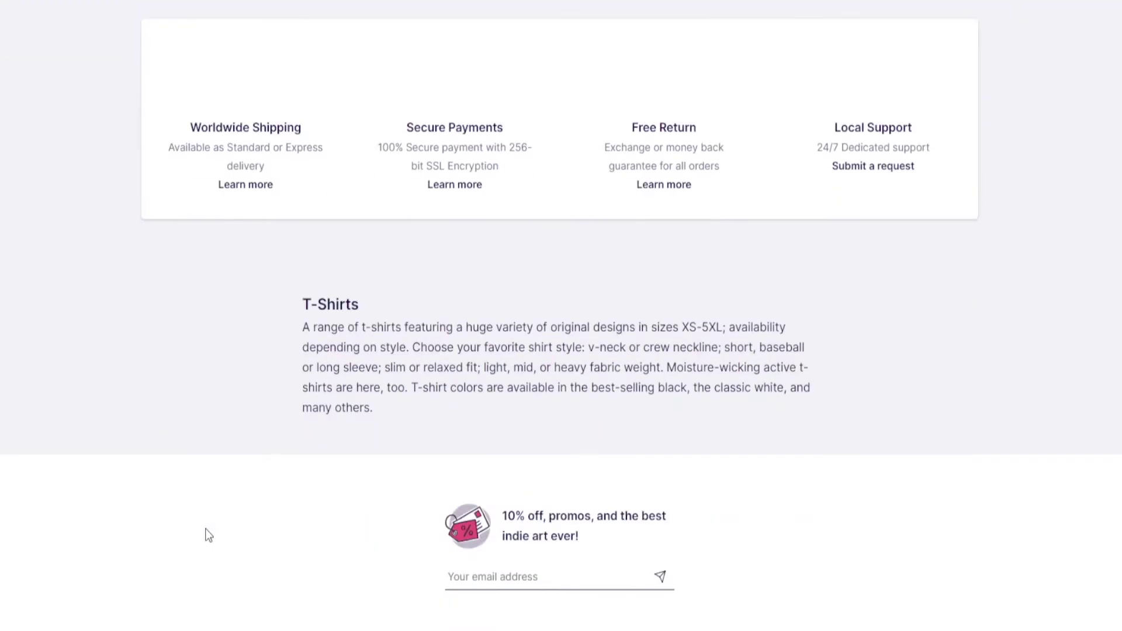
{"action": "scroll", "coordinate": [205, 529], "scroll_direction": "up", "scroll_amount": 3}
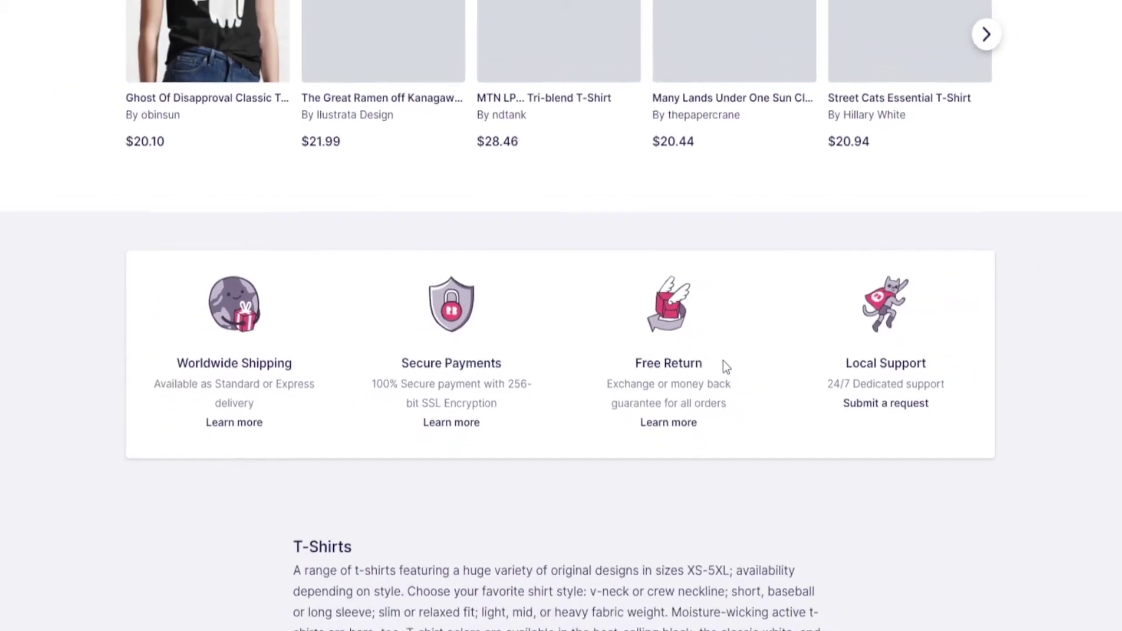
{"action": "scroll", "coordinate": [712, 408], "scroll_direction": "down", "scroll_amount": 8}
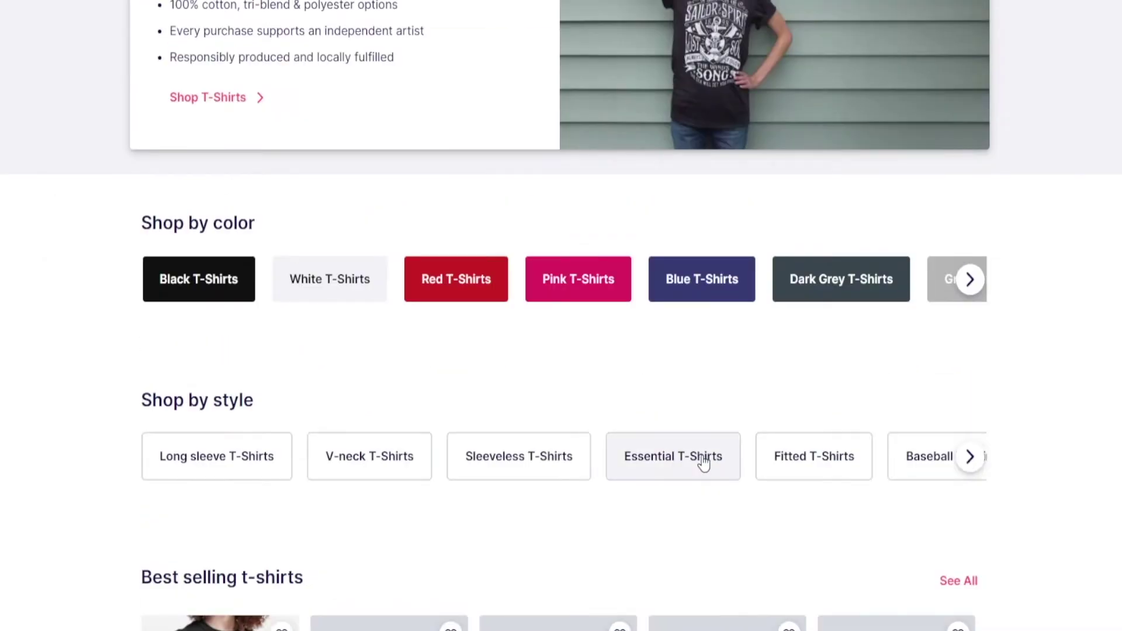
{"action": "scroll", "coordinate": [704, 463], "scroll_direction": "up", "scroll_amount": 5}
{"action": "scroll", "coordinate": [702, 454], "scroll_direction": "up", "scroll_amount": 9}
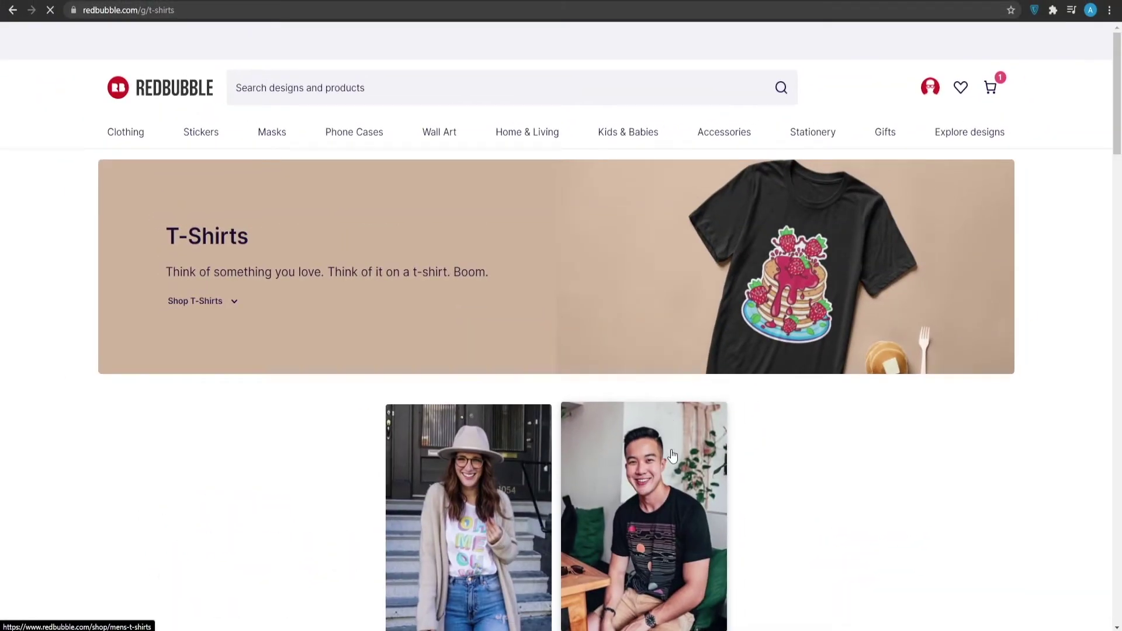
{"action": "scroll", "coordinate": [671, 454], "scroll_direction": "down", "scroll_amount": 3}
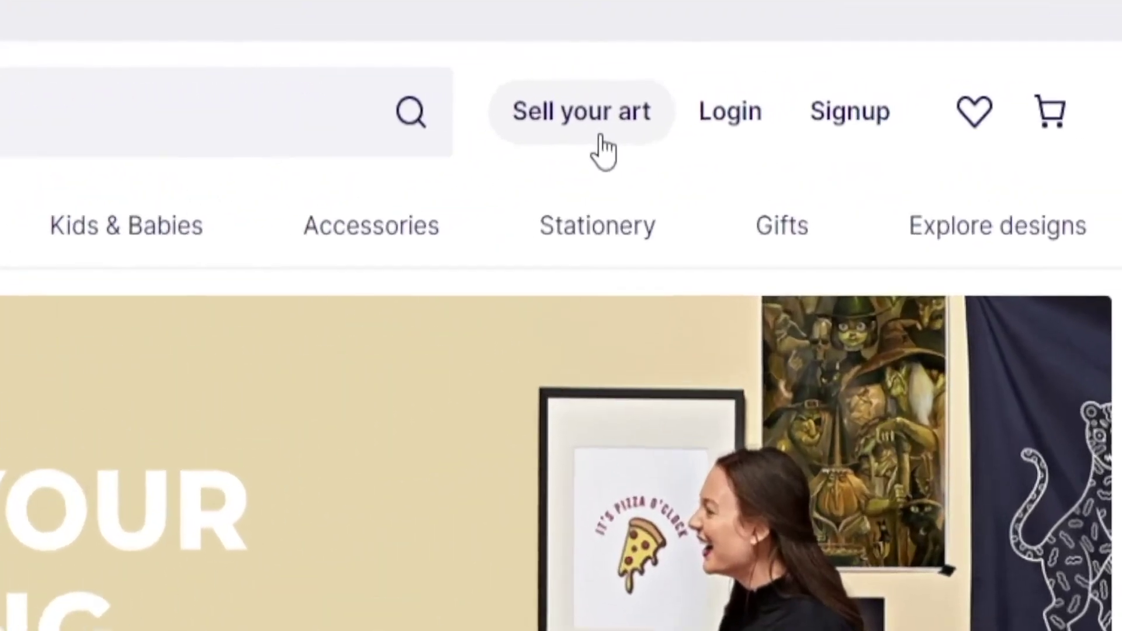
{"action": "left_click", "coordinate": [812, 97]}
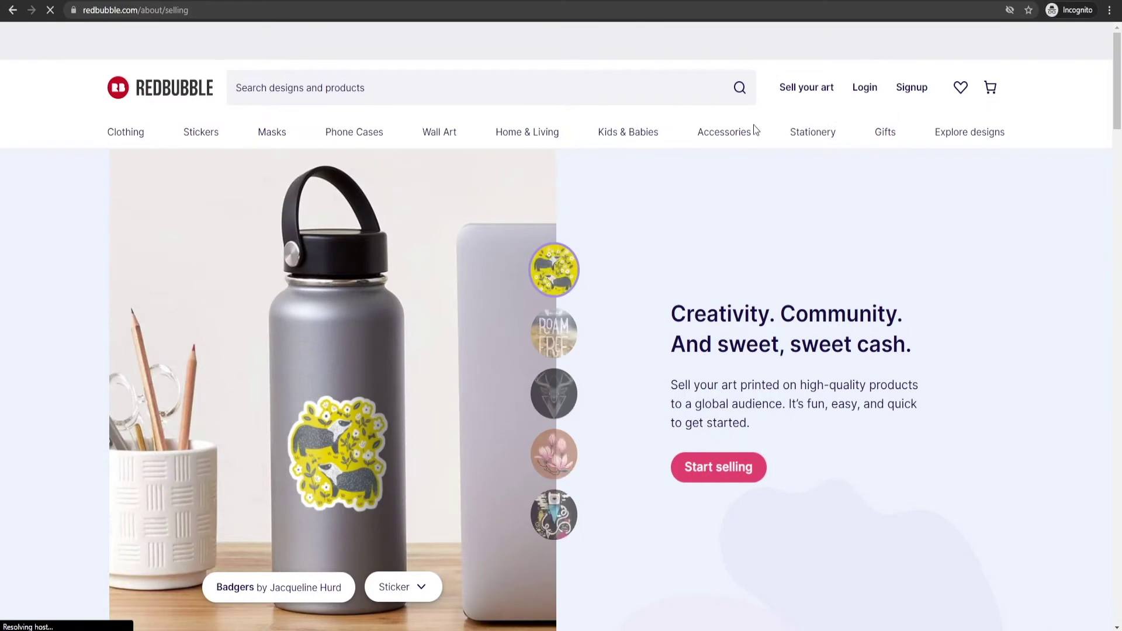
{"action": "scroll", "coordinate": [671, 187], "scroll_direction": "down", "scroll_amount": 7}
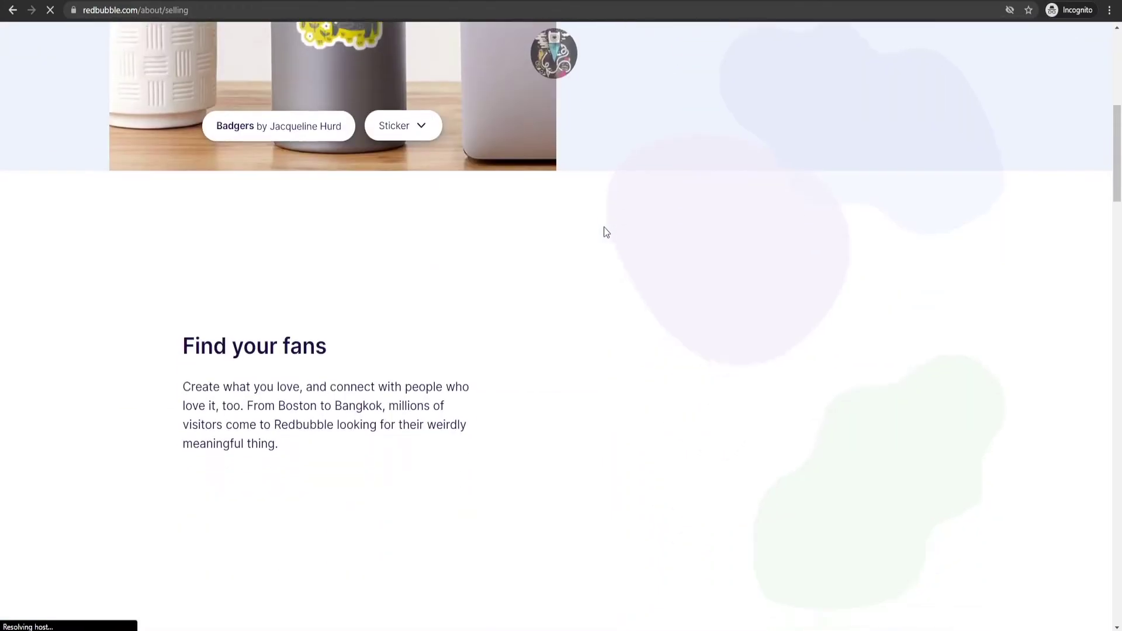
{"action": "scroll", "coordinate": [603, 231], "scroll_direction": "down", "scroll_amount": 3}
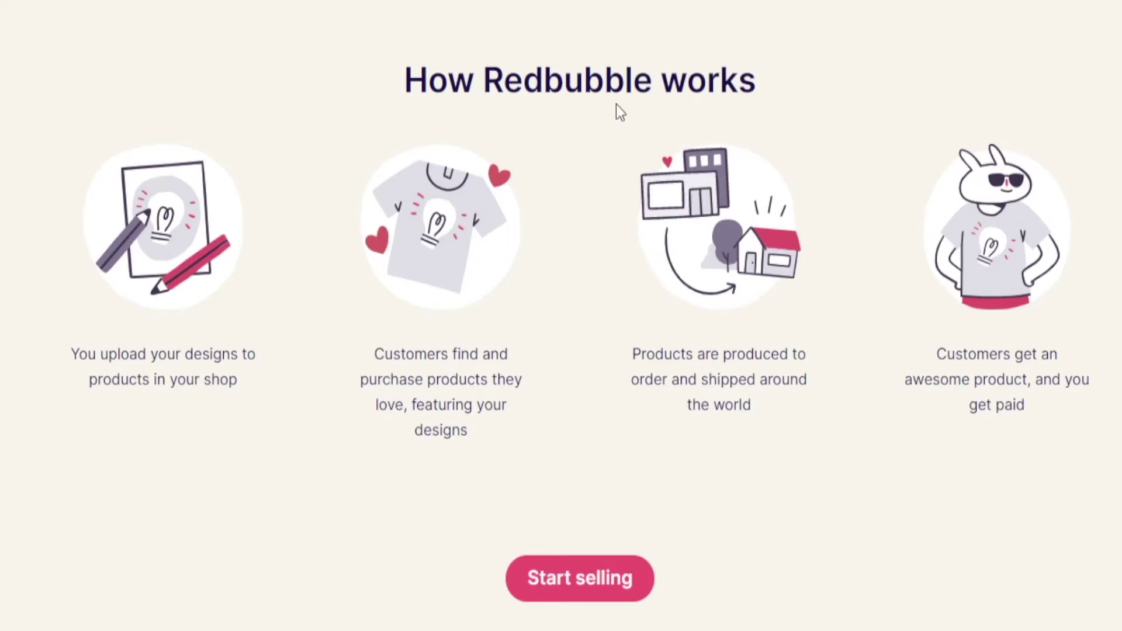
{"action": "scroll", "coordinate": [616, 105], "scroll_direction": "down", "scroll_amount": 6}
{"action": "scroll", "coordinate": [641, 149], "scroll_direction": "up", "scroll_amount": 1}
{"action": "scroll", "coordinate": [617, 407], "scroll_direction": "up", "scroll_amount": 2}
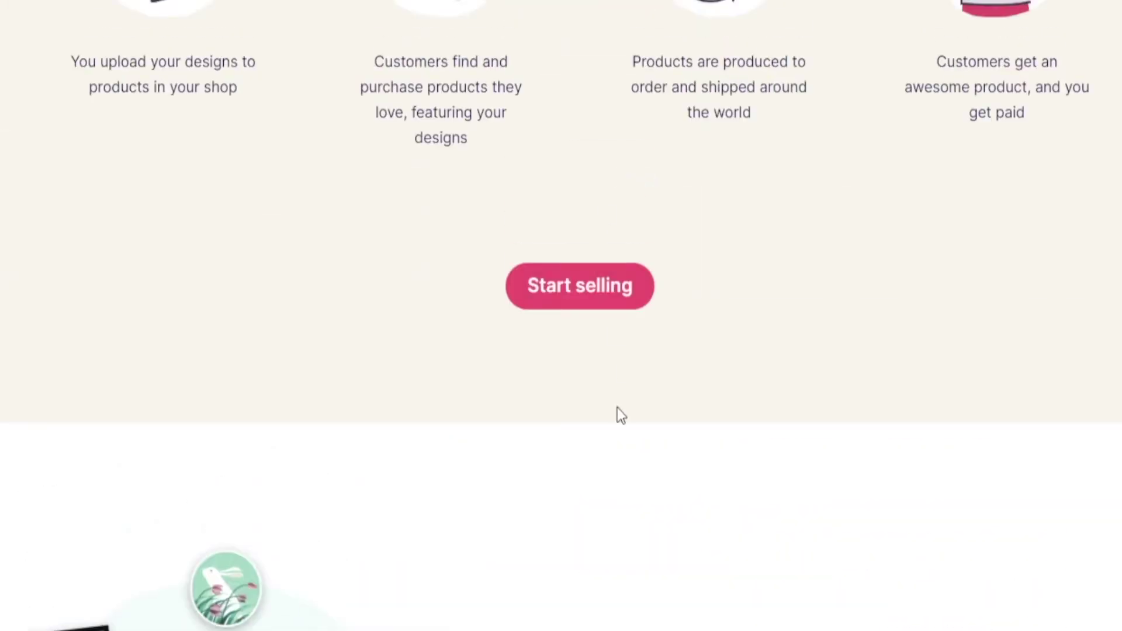
{"action": "left_click", "coordinate": [590, 305]}
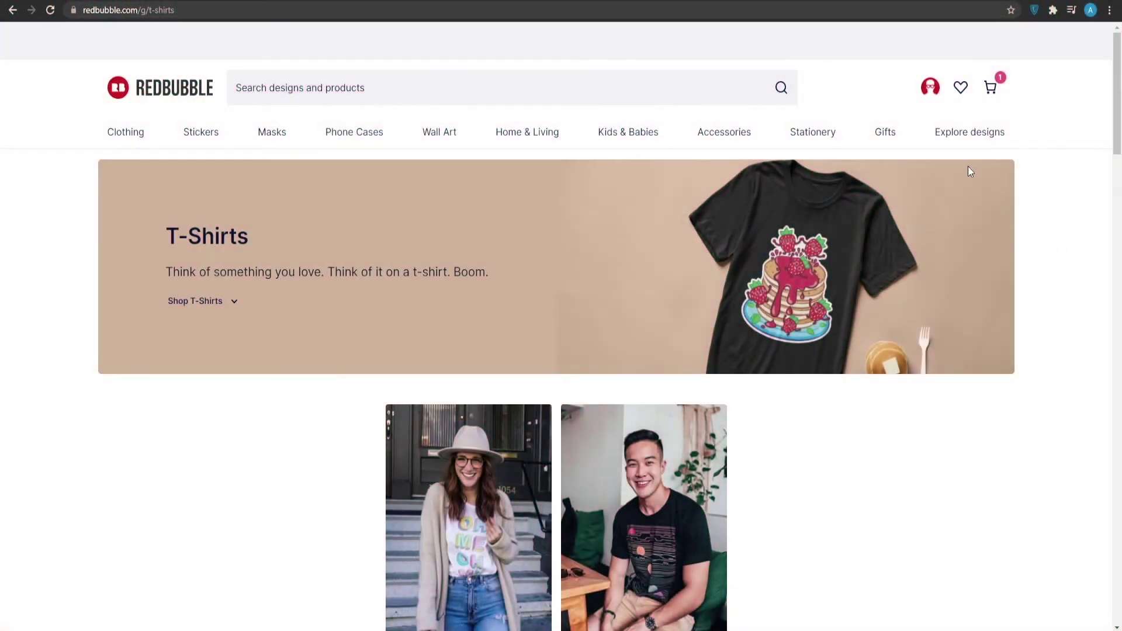
Reach the seller Dashboard via Sell Your Art in the account menu.
{"action": "left_click", "coordinate": [928, 87]}
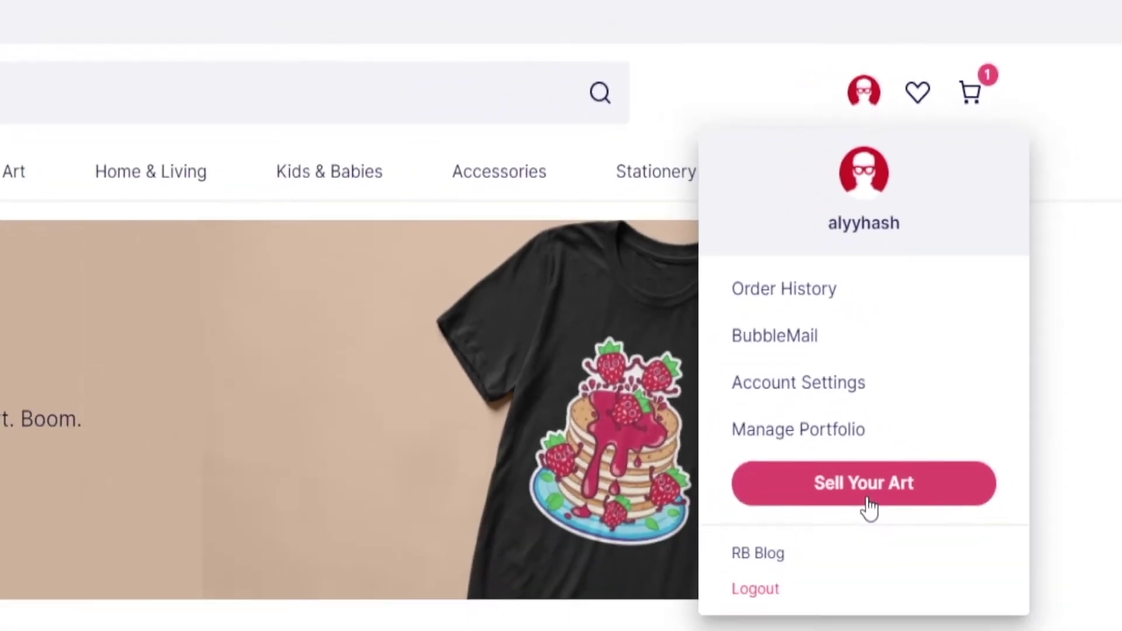
{"action": "left_click", "coordinate": [932, 320]}
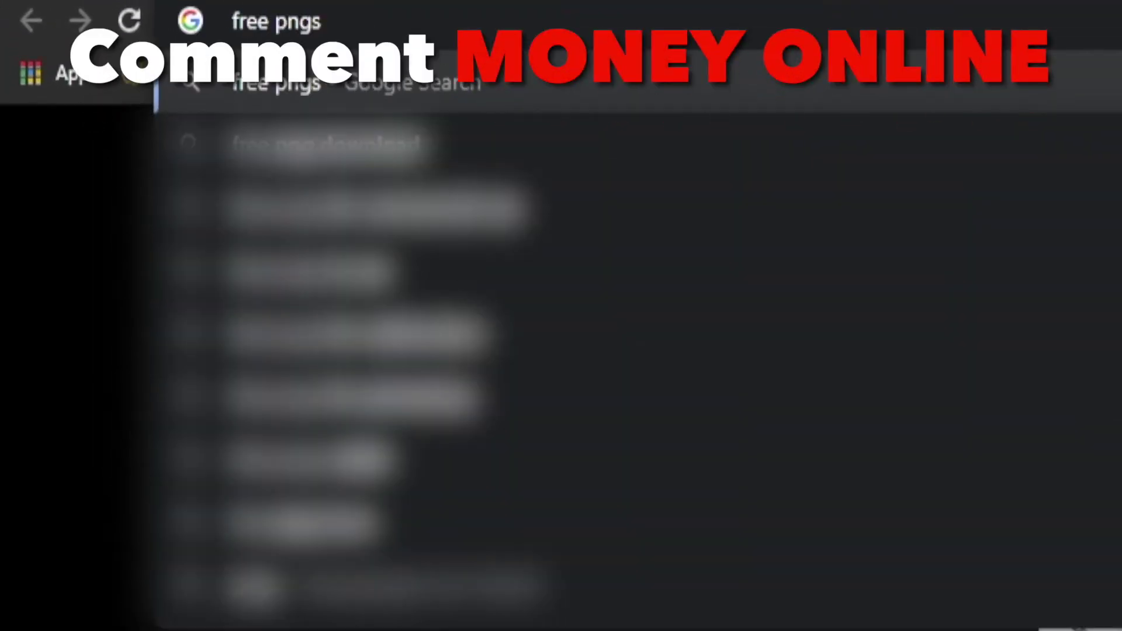
Run the web search for 'free pngs'.
{"action": "key", "text": "Return"}
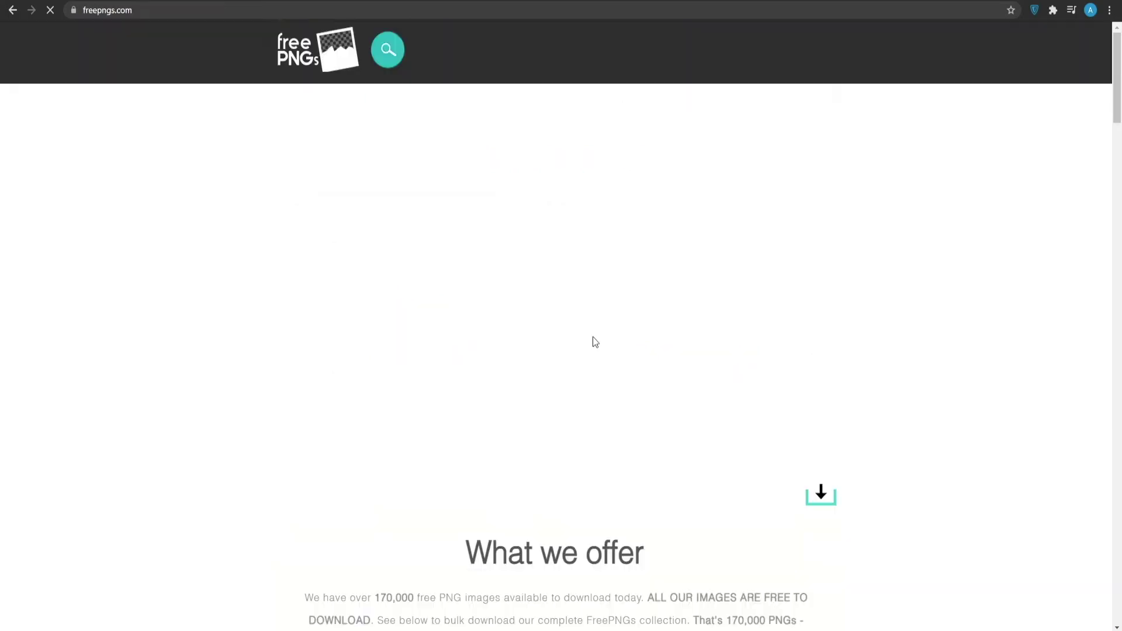
{"action": "scroll", "coordinate": [591, 346], "scroll_direction": "down", "scroll_amount": 5}
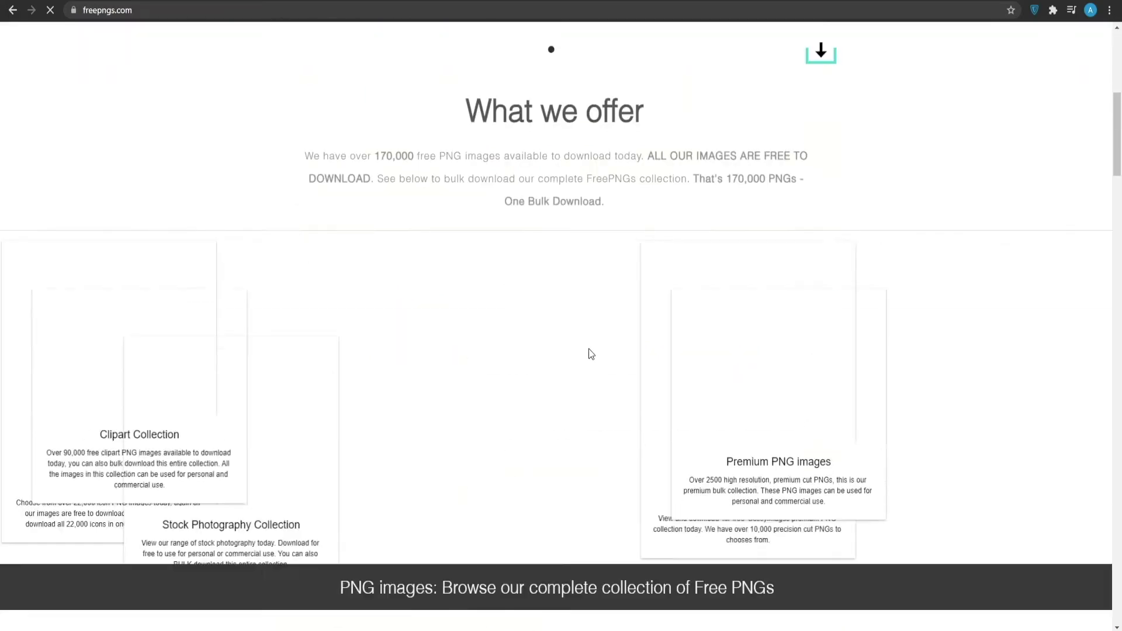
{"action": "scroll", "coordinate": [590, 353], "scroll_direction": "down", "scroll_amount": 5}
{"action": "scroll", "coordinate": [576, 376], "scroll_direction": "down", "scroll_amount": 5}
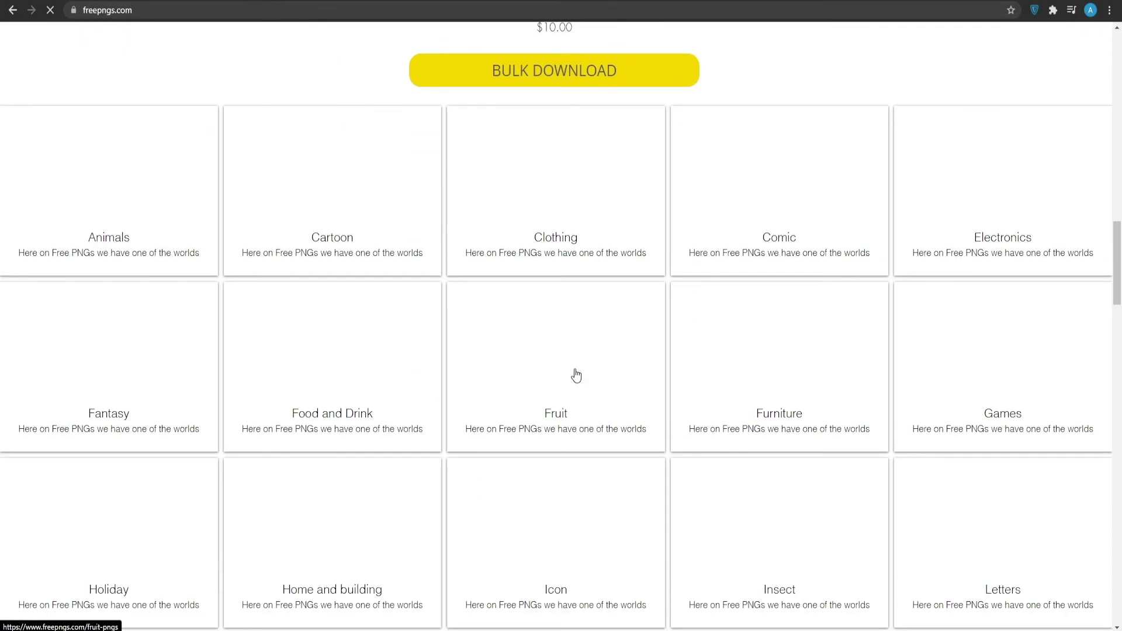
{"action": "scroll", "coordinate": [549, 417], "scroll_direction": "down", "scroll_amount": 1}
{"action": "scroll", "coordinate": [549, 418], "scroll_direction": "up", "scroll_amount": 3}
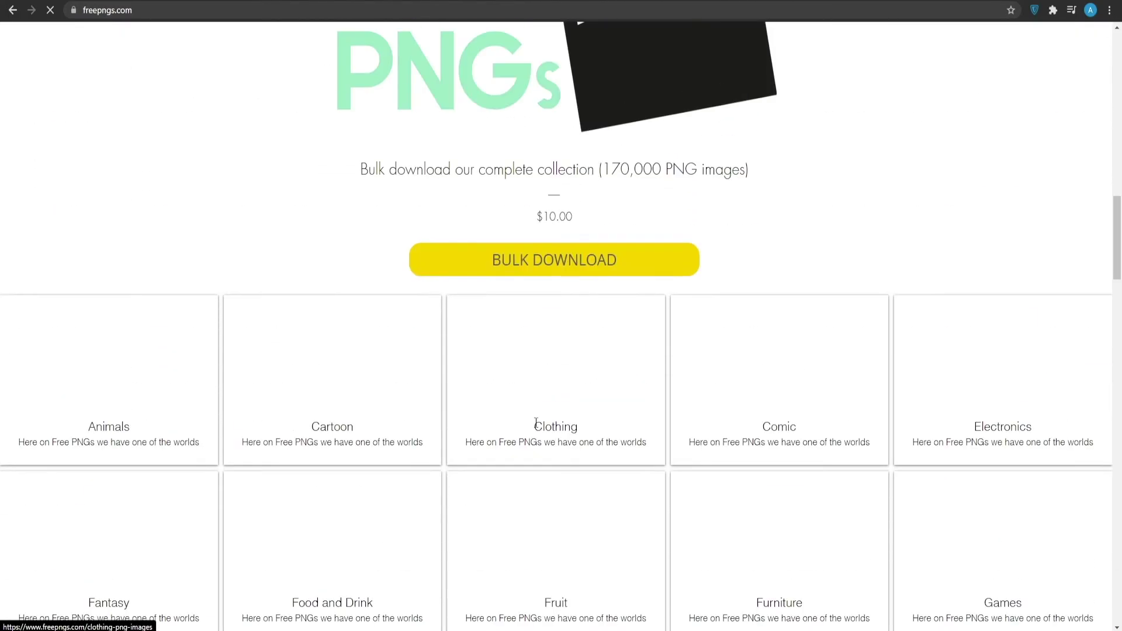
{"action": "scroll", "coordinate": [538, 350], "scroll_direction": "up", "scroll_amount": 4}
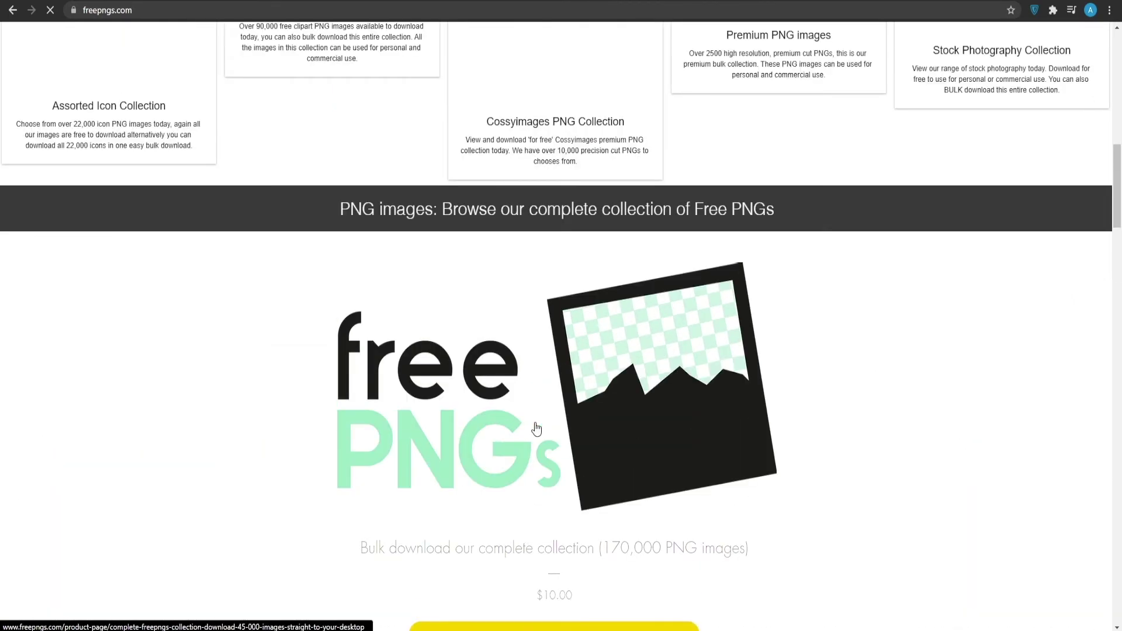
{"action": "scroll", "coordinate": [537, 429], "scroll_direction": "down", "scroll_amount": 4}
{"action": "scroll", "coordinate": [535, 430], "scroll_direction": "down", "scroll_amount": 4}
{"action": "scroll", "coordinate": [534, 429], "scroll_direction": "down", "scroll_amount": 2}
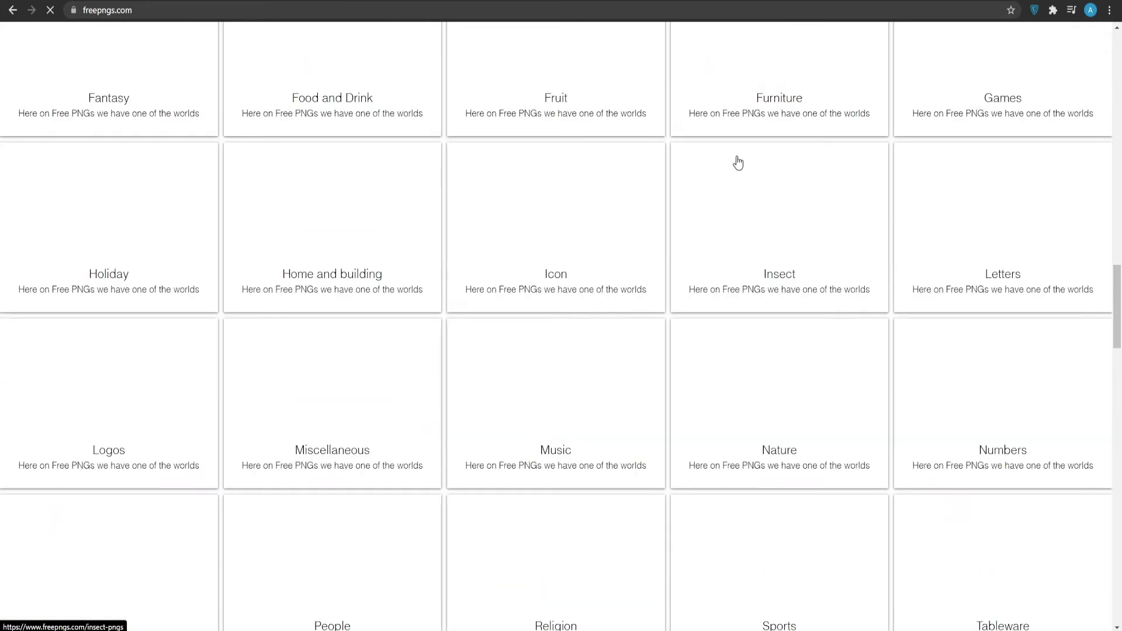
{"action": "scroll", "coordinate": [578, 316], "scroll_direction": "down", "scroll_amount": 1}
{"action": "scroll", "coordinate": [543, 325], "scroll_direction": "up", "scroll_amount": 3}
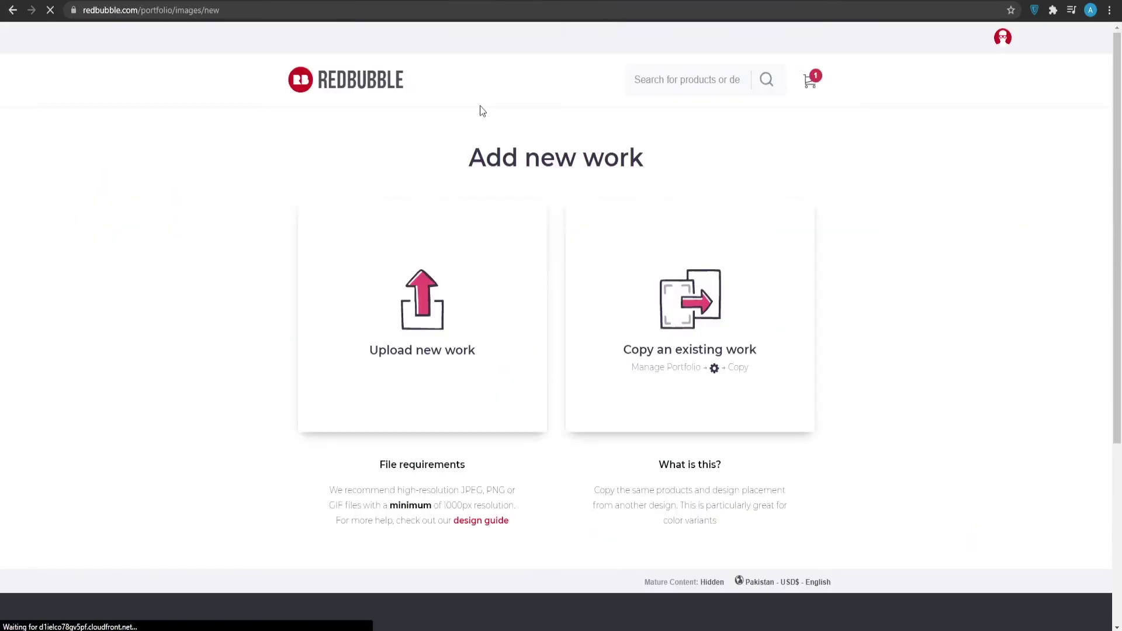
Upload the cat image from Downloads as a new work and focus the Title field.
{"action": "left_click", "coordinate": [425, 341]}
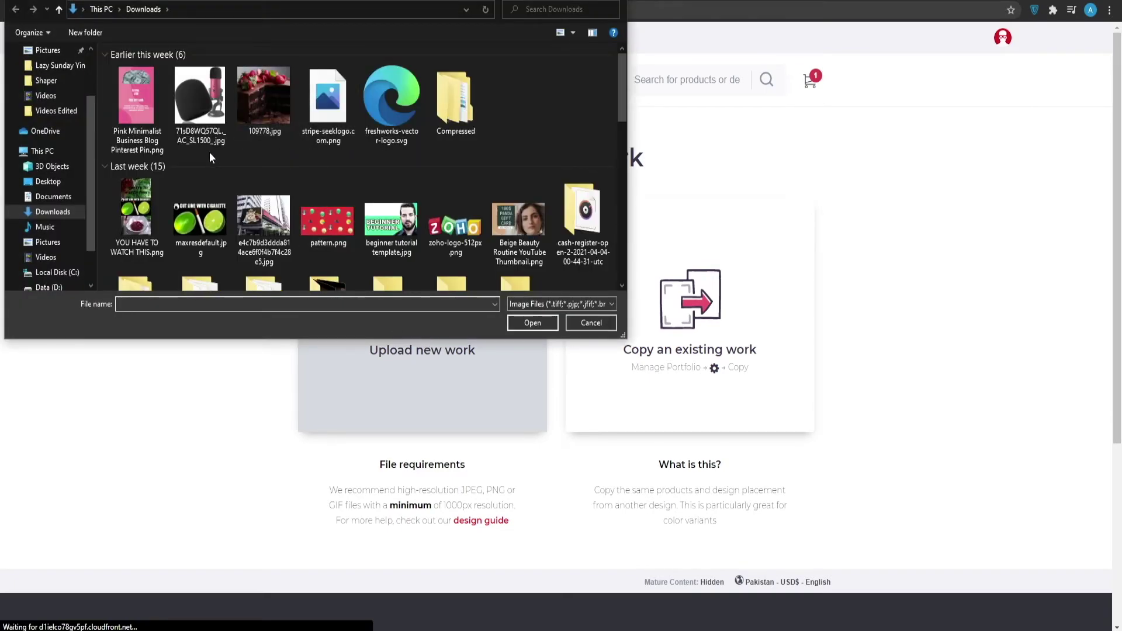
{"action": "scroll", "coordinate": [210, 153], "scroll_direction": "down", "scroll_amount": 3}
{"action": "scroll", "coordinate": [210, 153], "scroll_direction": "down", "scroll_amount": 3}
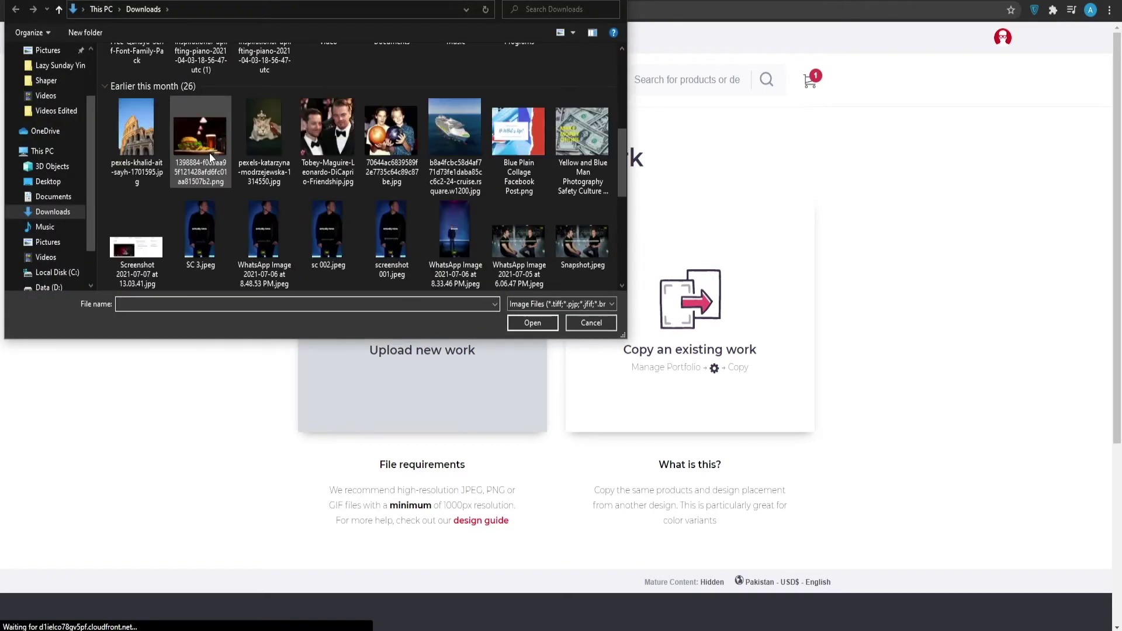
{"action": "double_click", "coordinate": [237, 134]}
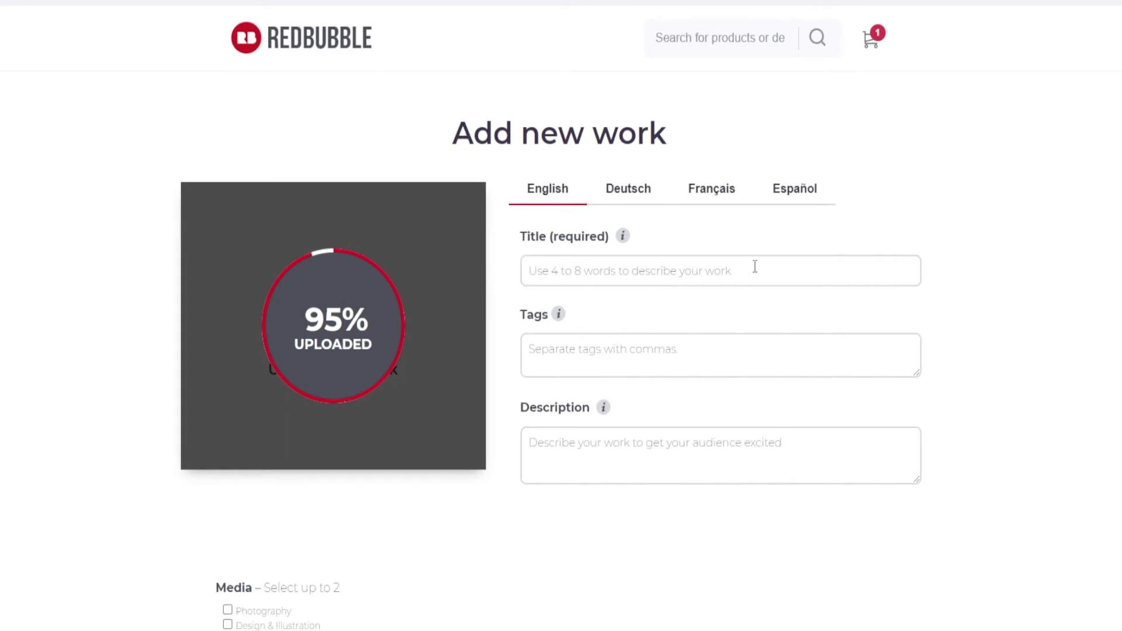
{"action": "left_click", "coordinate": [753, 266]}
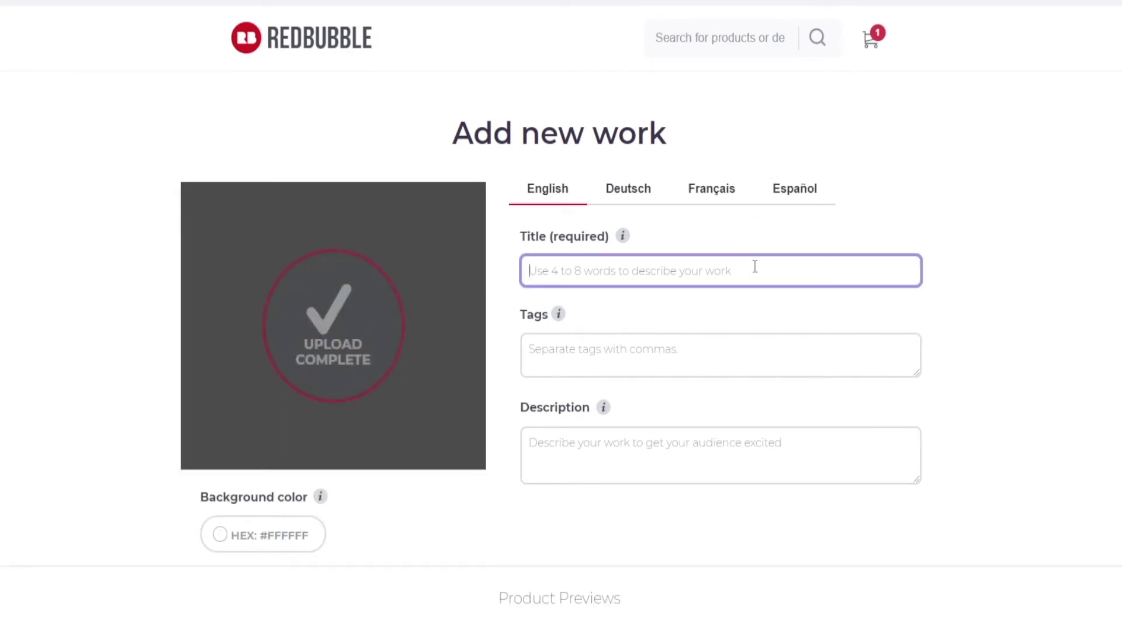
{"action": "type", "text": "c"}
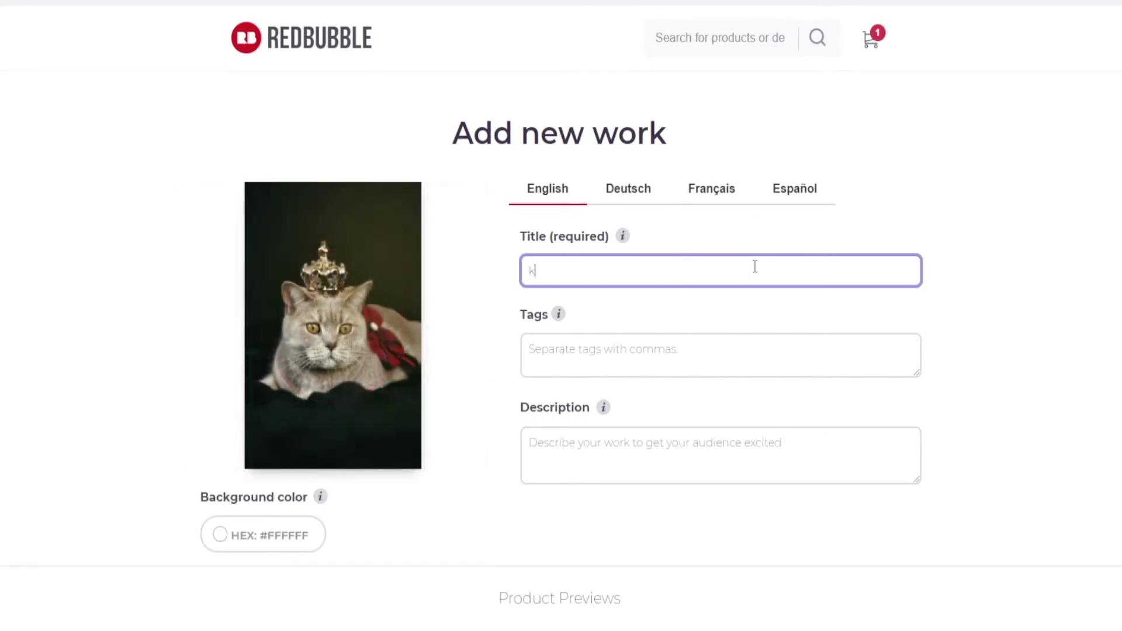
{"action": "type", "text": "at"}
Enter title 'KING CAT', tags 'cat king' and description 'THIS IS THE KING OF ALL CATS'.
{"action": "key", "text": "BackSpace"}
{"action": "key", "text": "BackSpace"}
{"action": "key", "text": "BackSpace"}
{"action": "type", "text": "KING "}
{"action": "type", "text": "CAT"}
{"action": "left_click", "coordinate": [607, 370]}
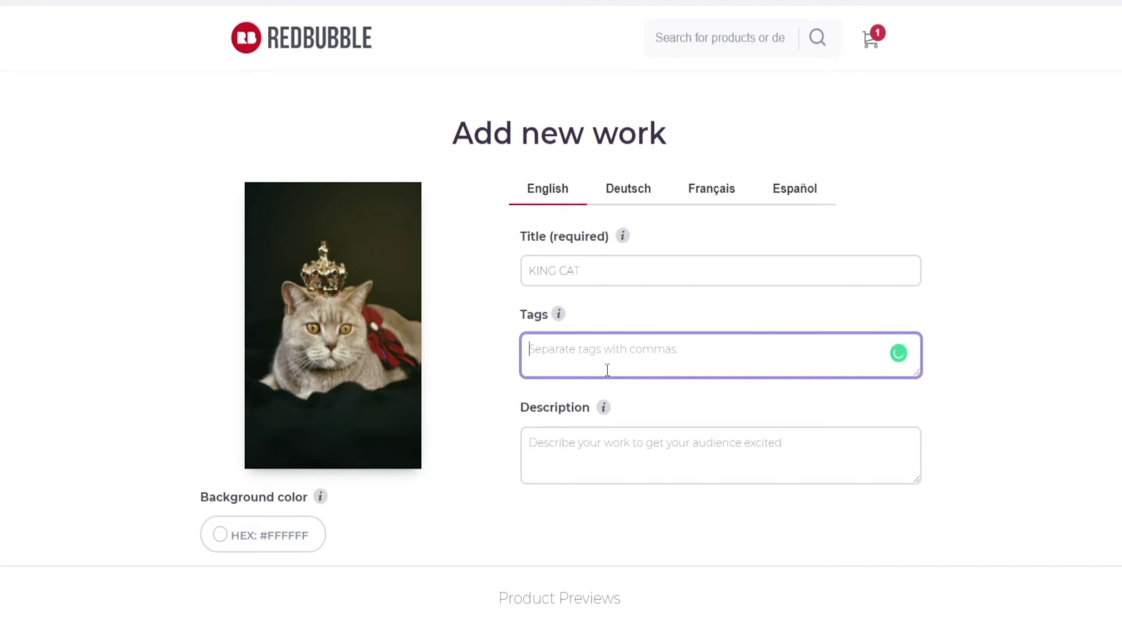
{"action": "type", "text": "cat"}
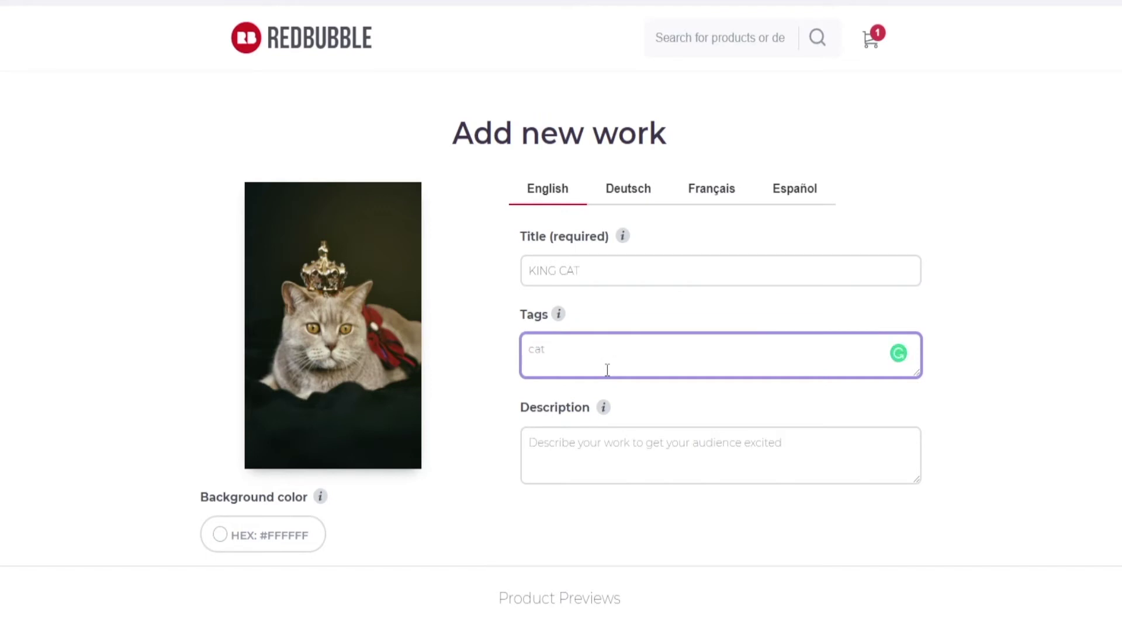
{"action": "type", "text": " king"}
{"action": "left_click", "coordinate": [657, 469]}
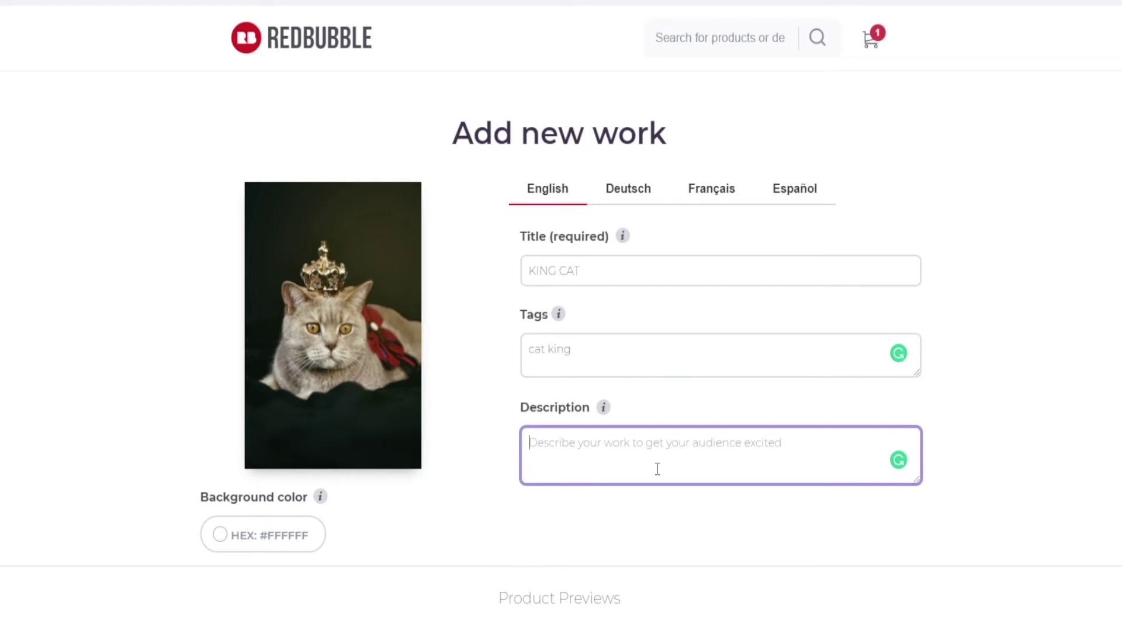
{"action": "type", "text": "THIS "}
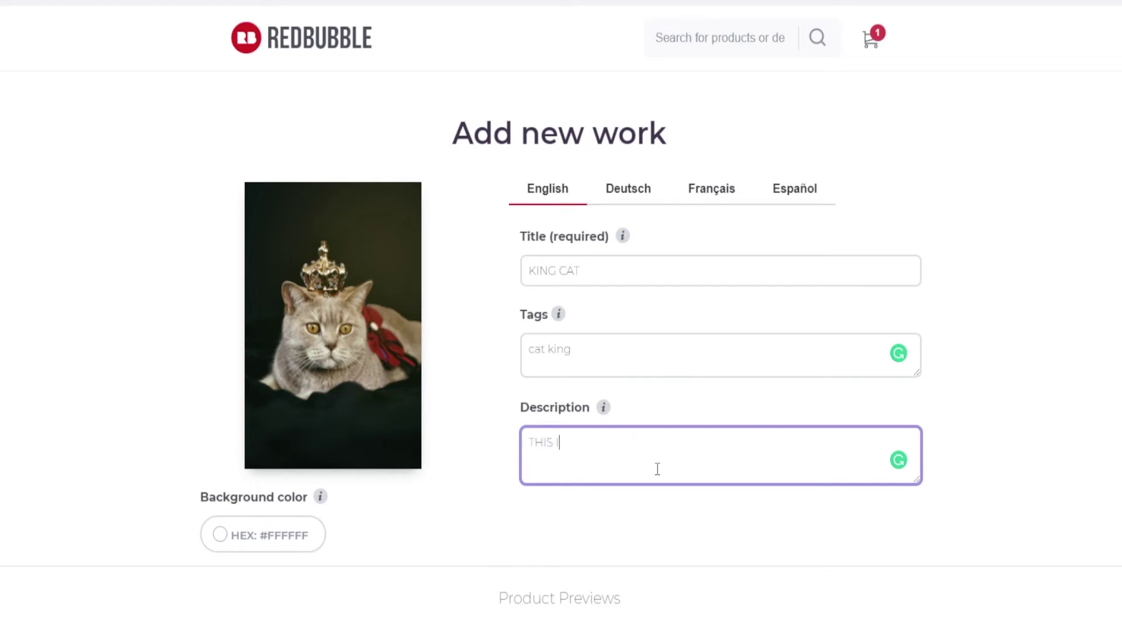
{"action": "type", "text": "IS TEHE KING OF"}
{"action": "type", "text": " ALL CAT"}
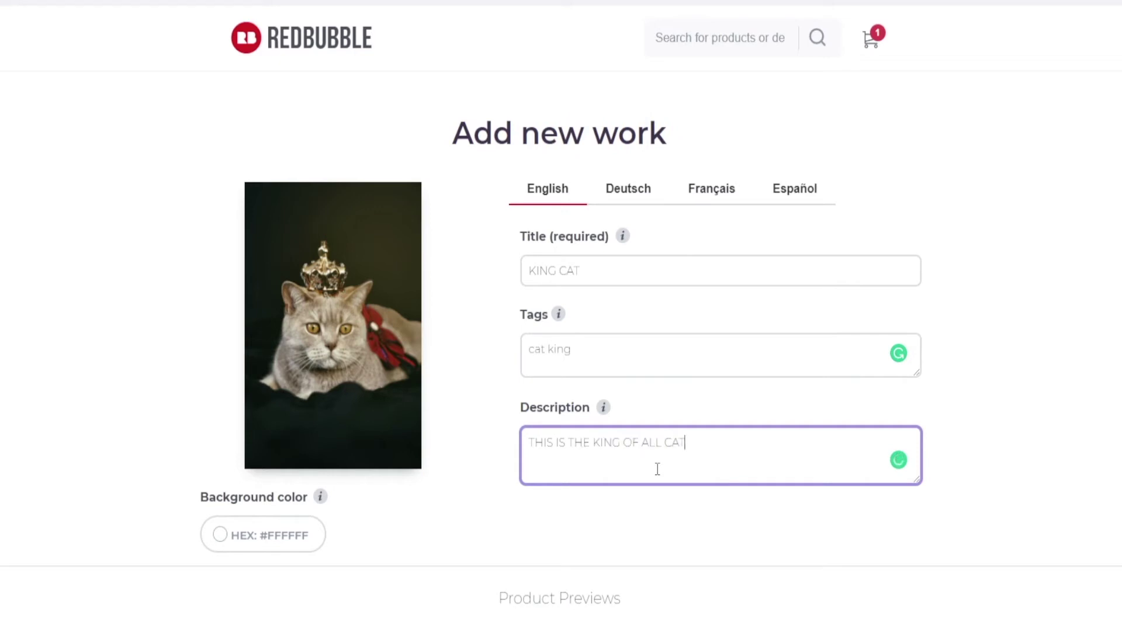
{"action": "type", "text": "S"}
{"action": "scroll", "coordinate": [495, 545], "scroll_direction": "down", "scroll_amount": 4}
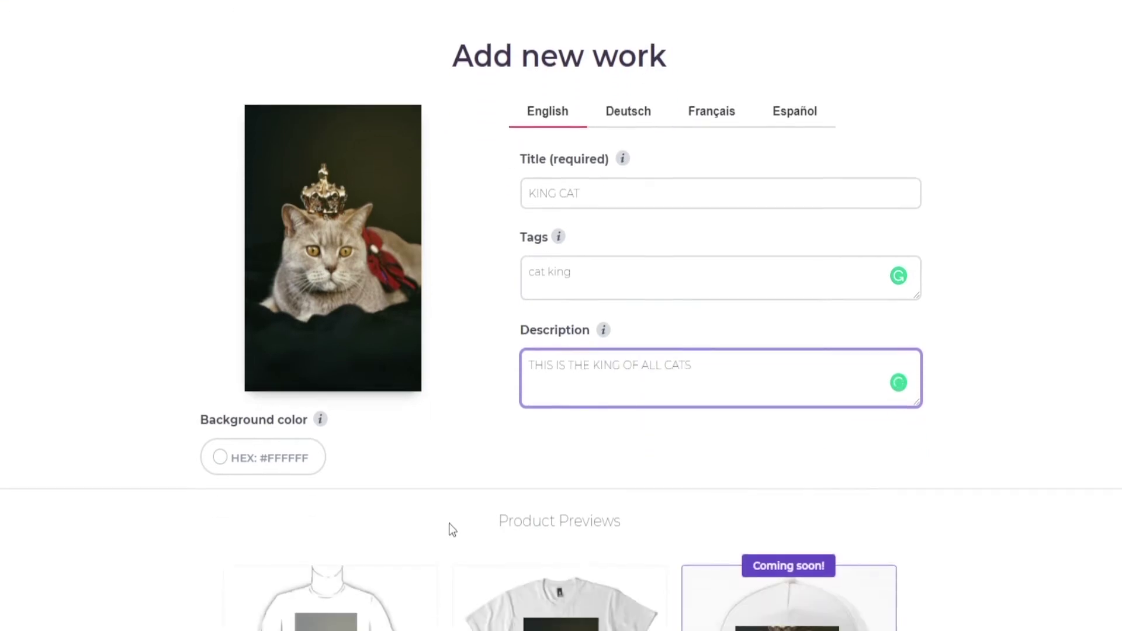
Set the work's background colour to dark red #460F0F.
{"action": "left_click", "coordinate": [250, 230]}
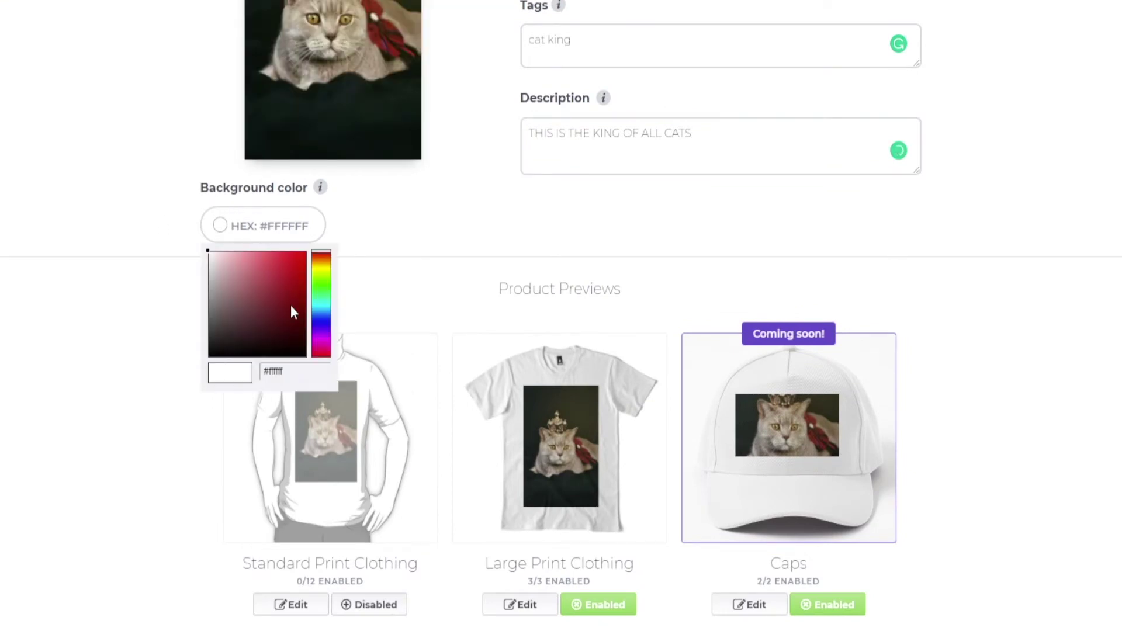
{"action": "left_click", "coordinate": [269, 331]}
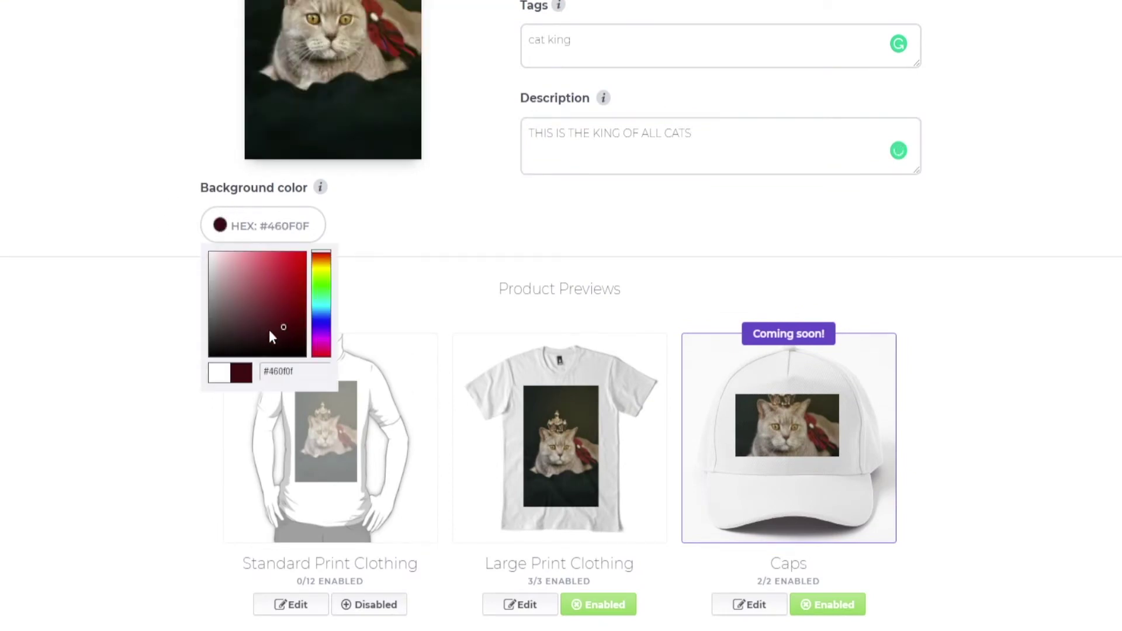
{"action": "left_click", "coordinate": [376, 285]}
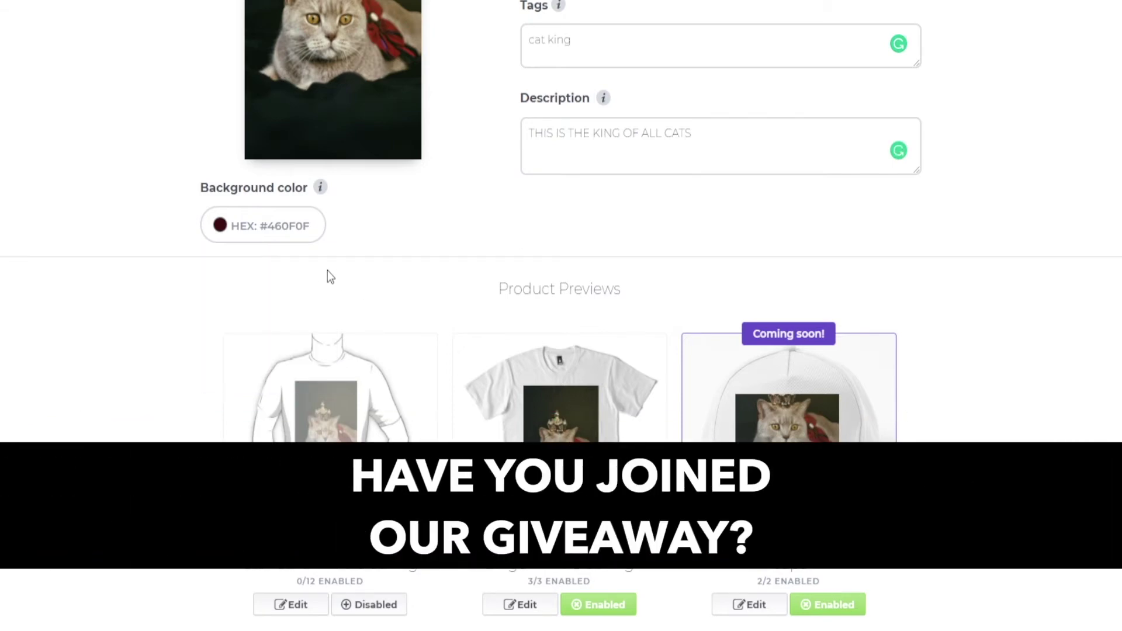
{"action": "scroll", "coordinate": [318, 280], "scroll_direction": "down", "scroll_amount": 3}
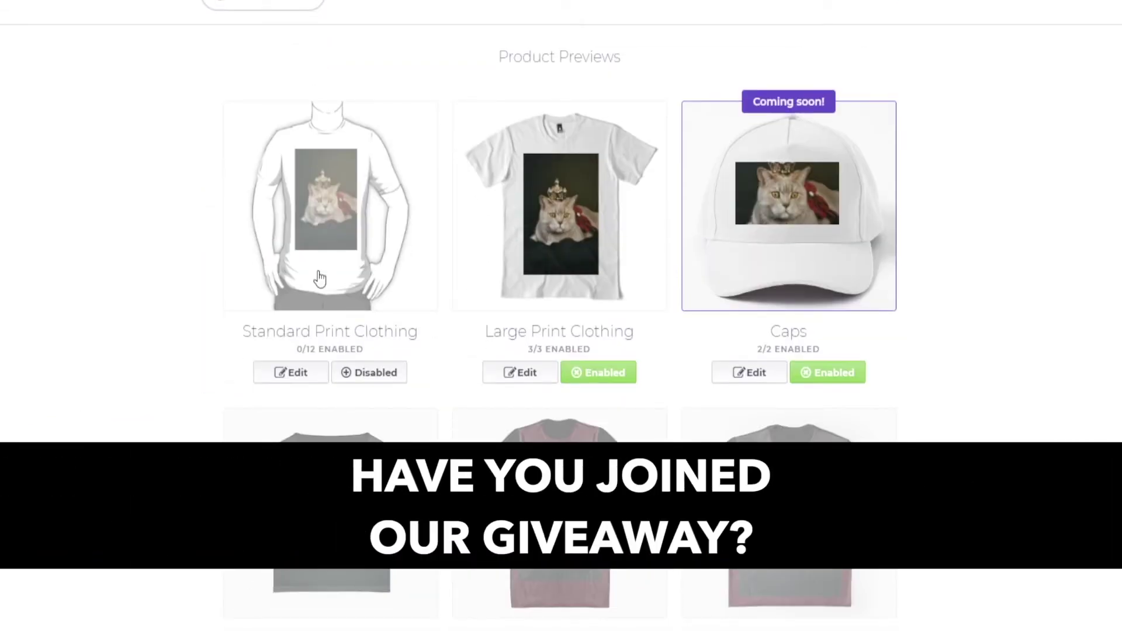
{"action": "scroll", "coordinate": [480, 320], "scroll_direction": "up", "scroll_amount": 2}
{"action": "scroll", "coordinate": [481, 321], "scroll_direction": "down", "scroll_amount": 1}
{"action": "scroll", "coordinate": [481, 321], "scroll_direction": "down", "scroll_amount": 5}
{"action": "scroll", "coordinate": [480, 321], "scroll_direction": "down", "scroll_amount": 5}
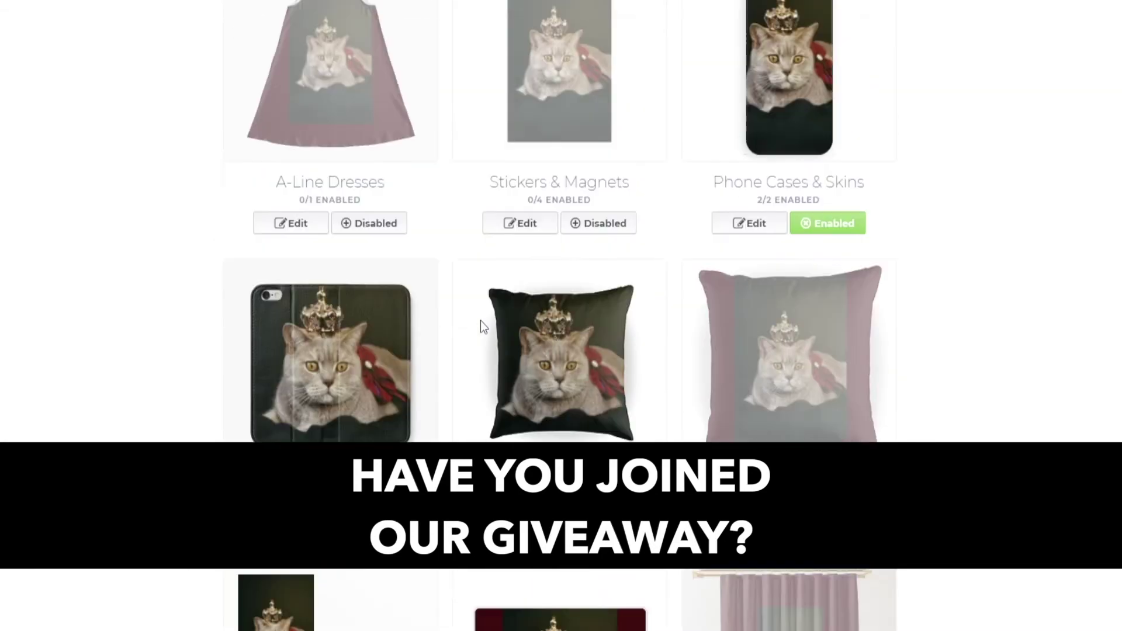
{"action": "scroll", "coordinate": [480, 326], "scroll_direction": "up", "scroll_amount": 4}
{"action": "scroll", "coordinate": [480, 326], "scroll_direction": "up", "scroll_amount": 3}
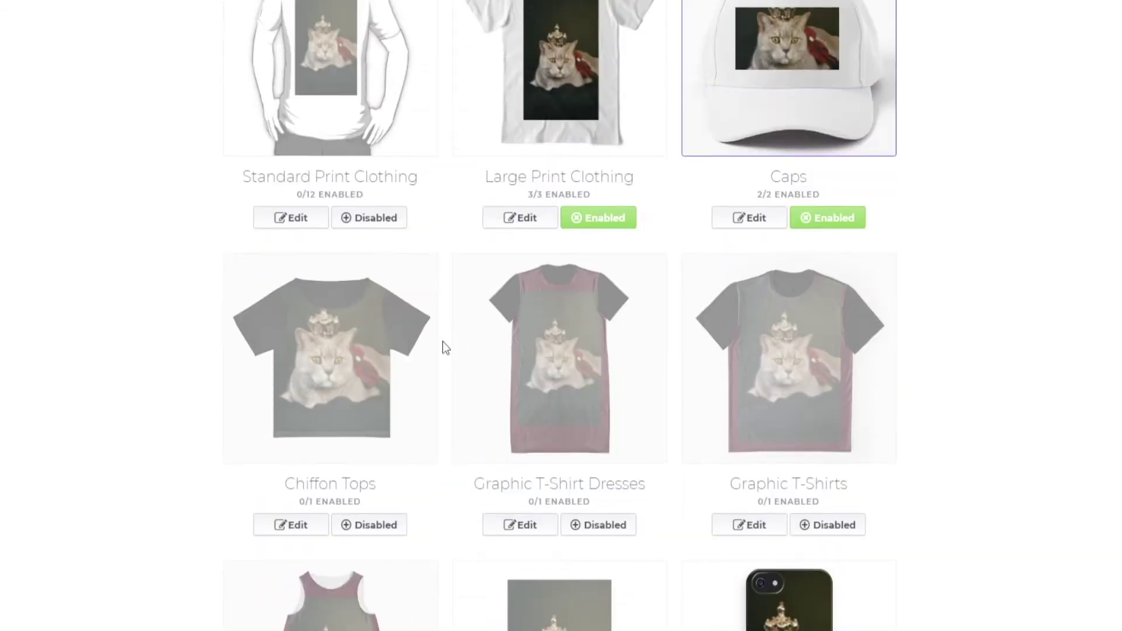
{"action": "scroll", "coordinate": [734, 283], "scroll_direction": "down", "scroll_amount": 8}
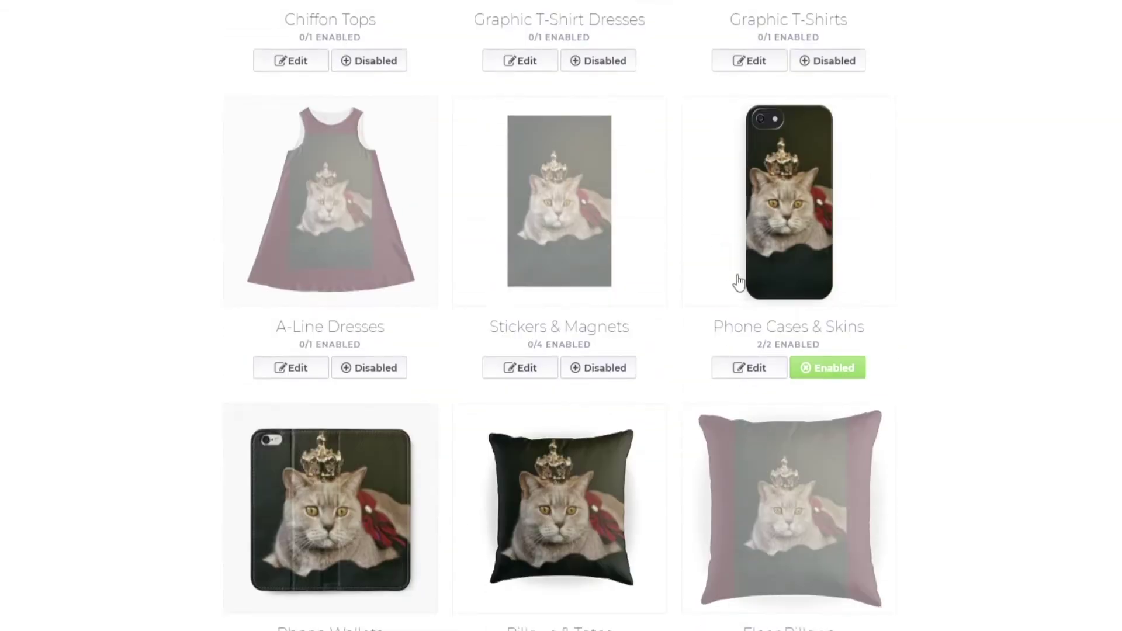
{"action": "scroll", "coordinate": [369, 334], "scroll_direction": "down", "scroll_amount": 5}
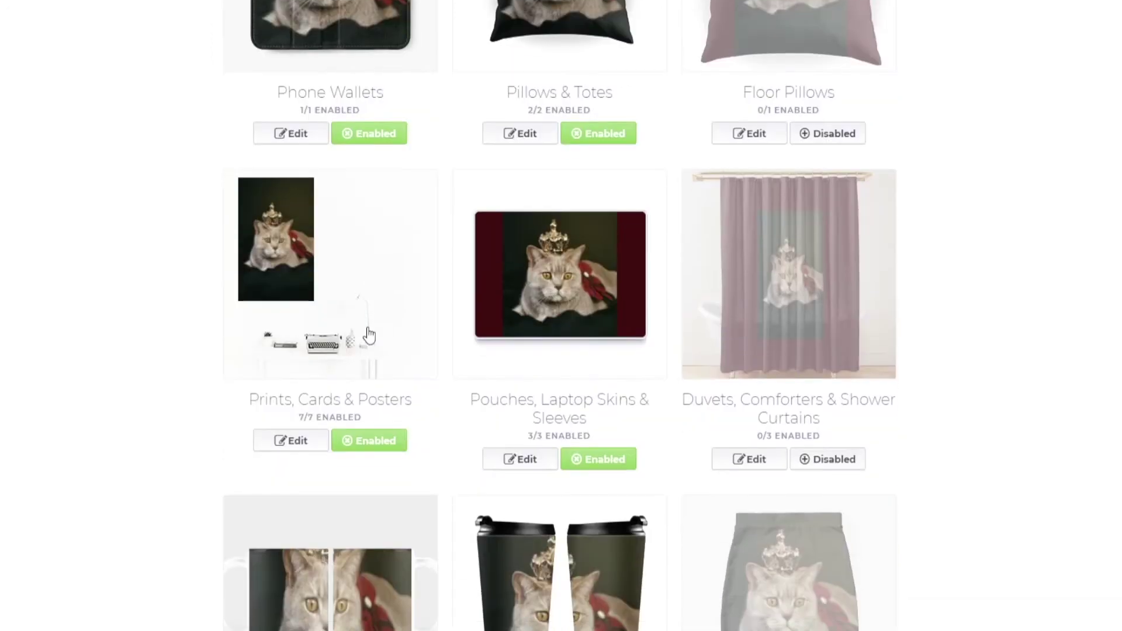
{"action": "scroll", "coordinate": [518, 328], "scroll_direction": "down", "scroll_amount": 5}
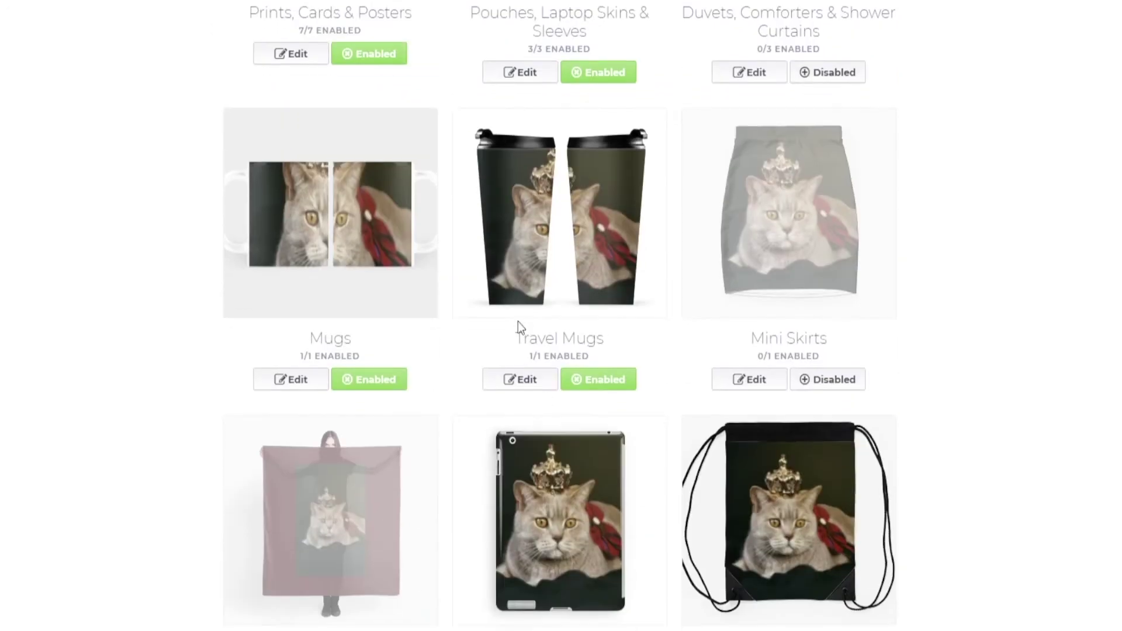
{"action": "scroll", "coordinate": [518, 322], "scroll_direction": "down", "scroll_amount": 3}
{"action": "scroll", "coordinate": [518, 322], "scroll_direction": "down", "scroll_amount": 1}
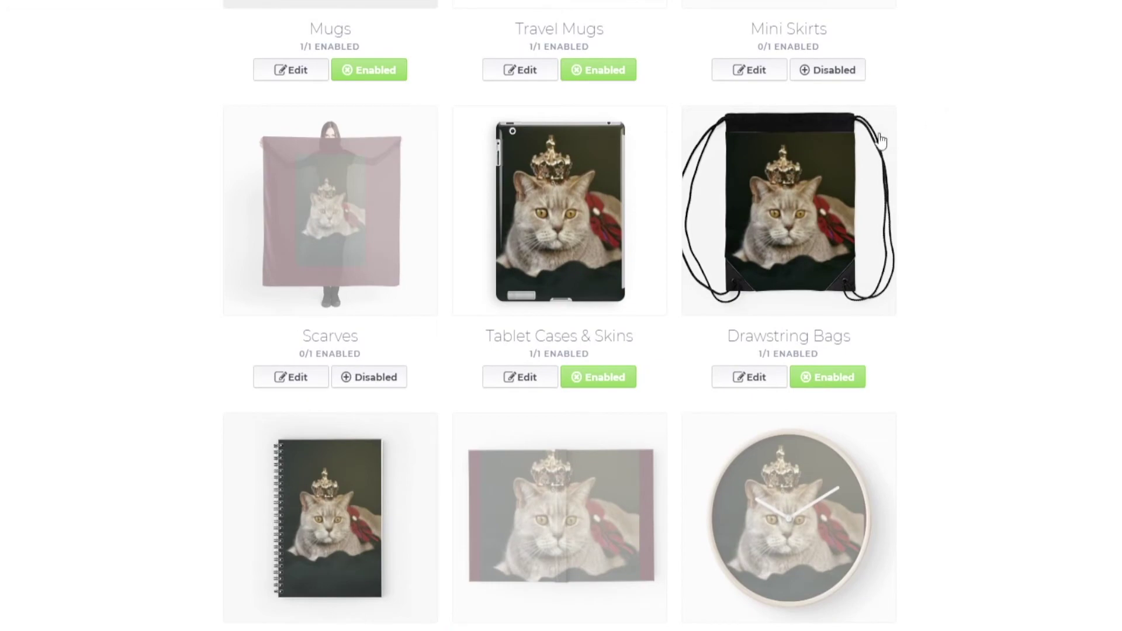
{"action": "scroll", "coordinate": [855, 158], "scroll_direction": "down", "scroll_amount": 4}
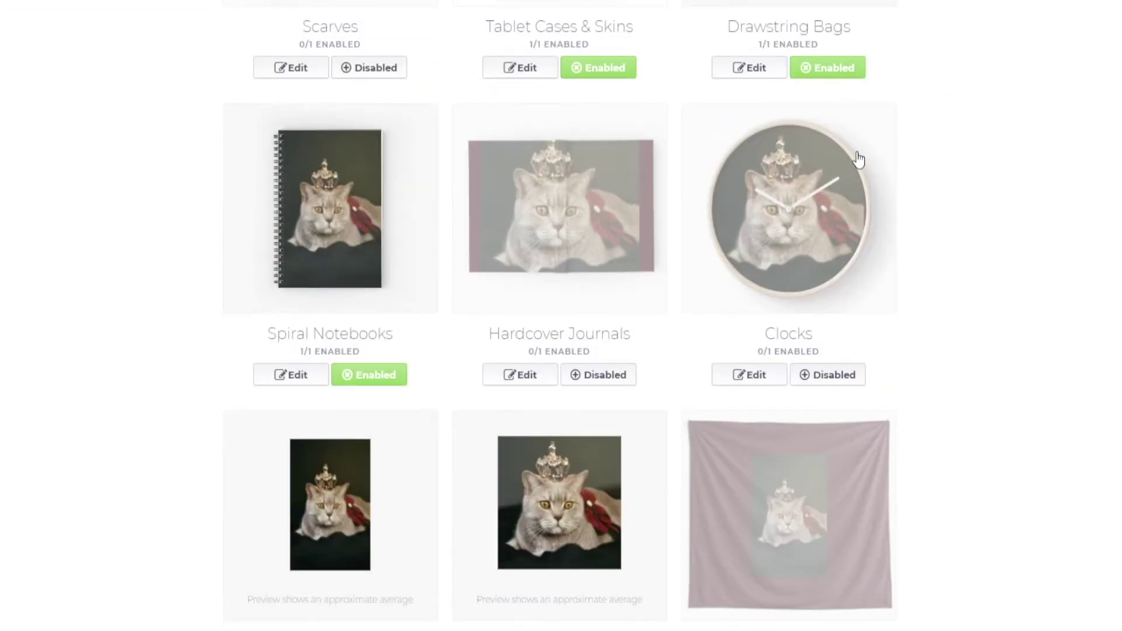
{"action": "scroll", "coordinate": [856, 163], "scroll_direction": "down", "scroll_amount": 5}
{"action": "scroll", "coordinate": [853, 167], "scroll_direction": "down", "scroll_amount": 7}
{"action": "scroll", "coordinate": [849, 168], "scroll_direction": "down", "scroll_amount": 2}
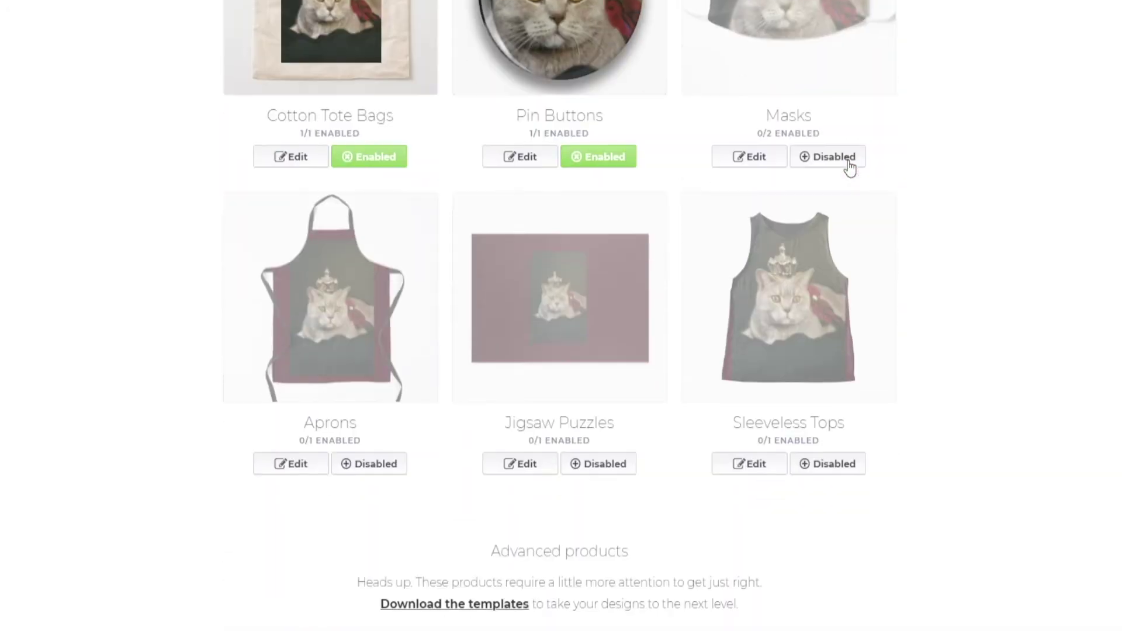
{"action": "scroll", "coordinate": [609, 207], "scroll_direction": "up", "scroll_amount": 5}
{"action": "scroll", "coordinate": [611, 208], "scroll_direction": "down", "scroll_amount": 8}
{"action": "scroll", "coordinate": [617, 209], "scroll_direction": "down", "scroll_amount": 5}
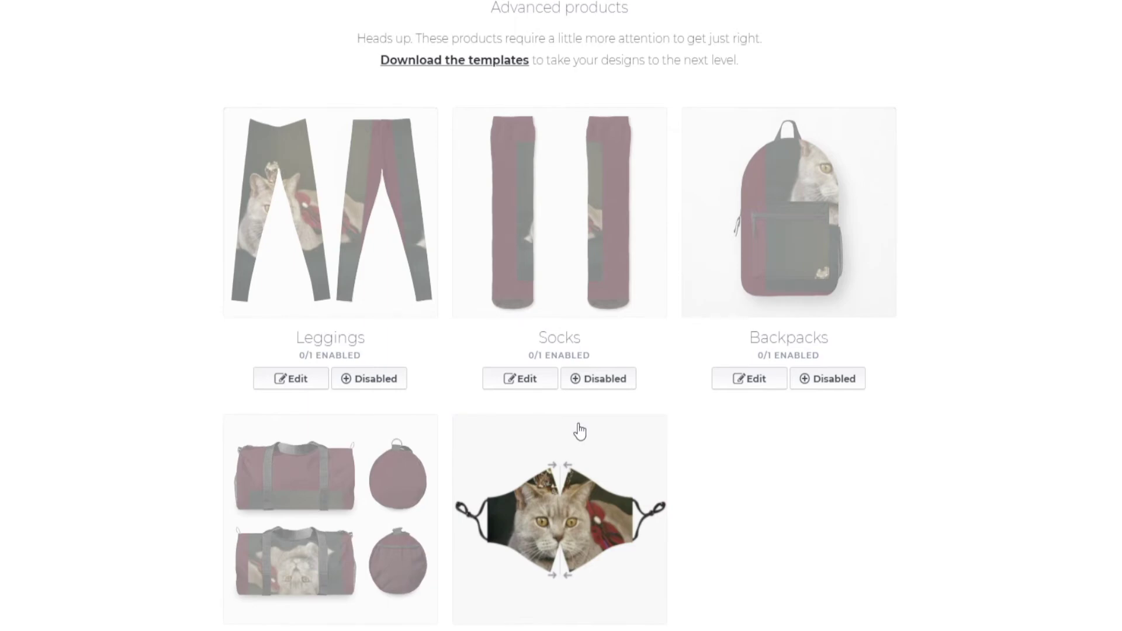
{"action": "scroll", "coordinate": [579, 430], "scroll_direction": "down", "scroll_amount": 4}
{"action": "scroll", "coordinate": [578, 430], "scroll_direction": "down", "scroll_amount": 5}
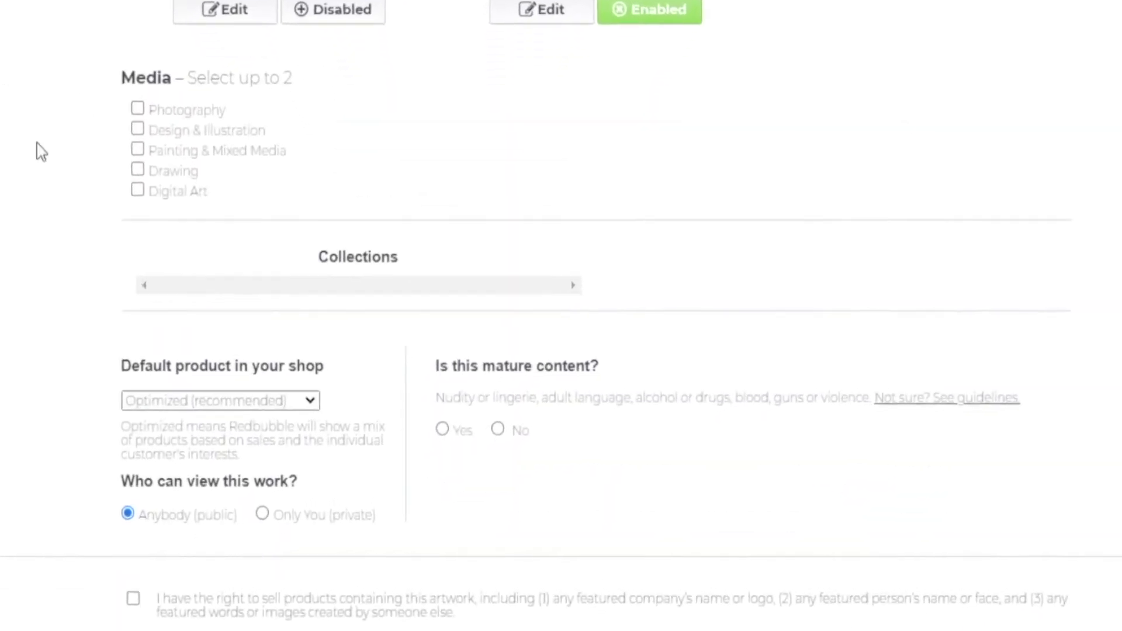
Select Photography and Design & Illustration media, confirm selling rights and mark not mature.
{"action": "left_click", "coordinate": [95, 54]}
{"action": "left_click", "coordinate": [97, 74]}
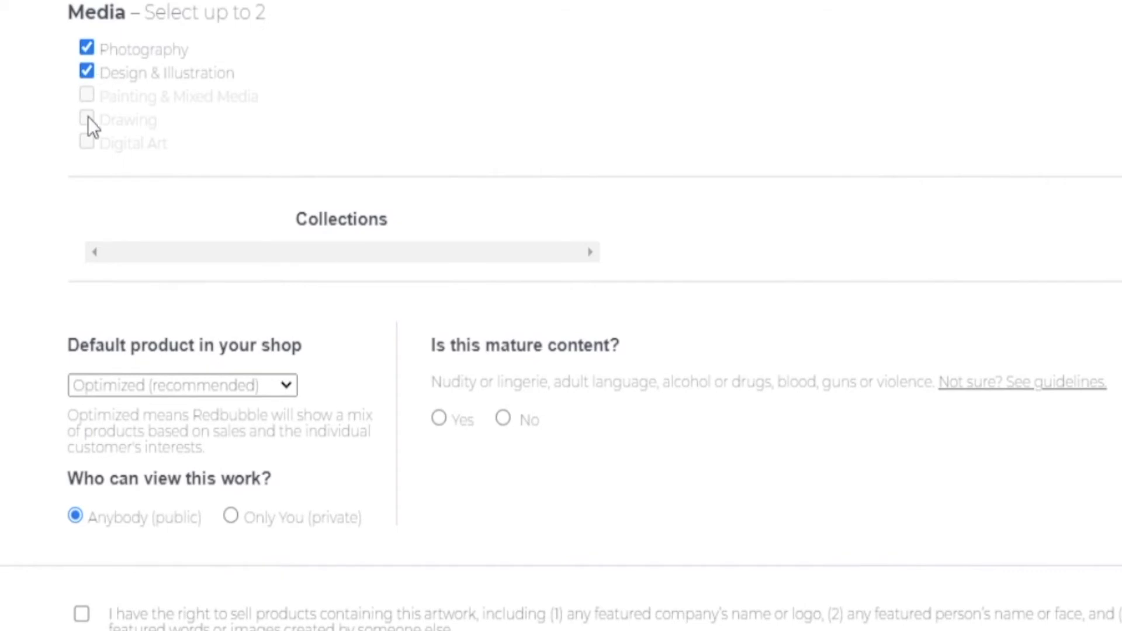
{"action": "left_click", "coordinate": [81, 617]}
{"action": "left_click", "coordinate": [504, 420]}
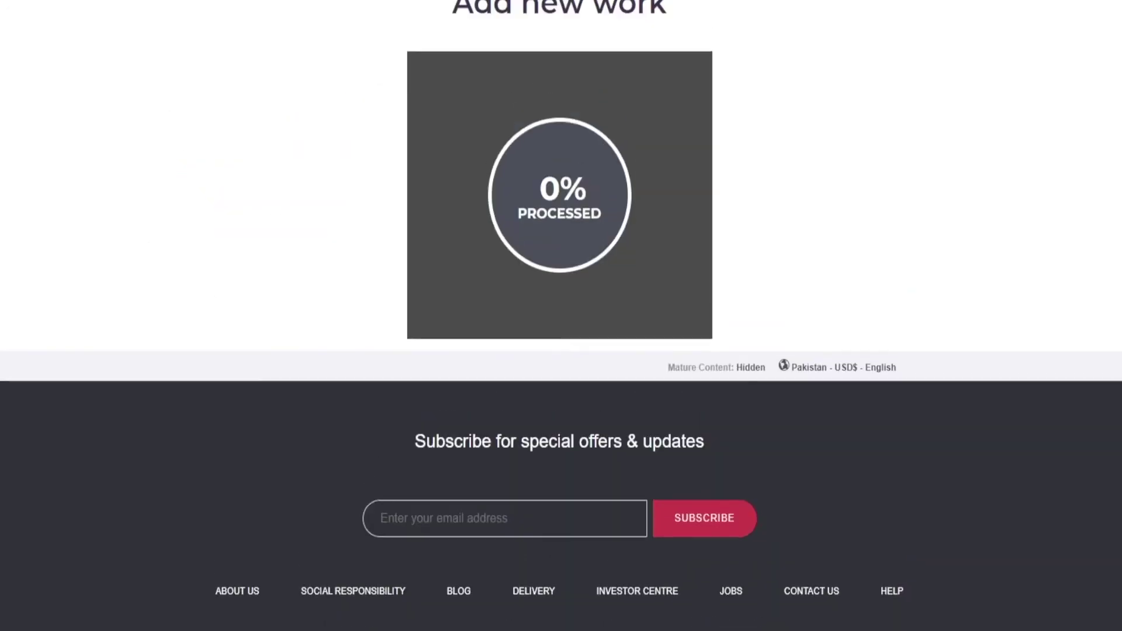
{"action": "scroll", "coordinate": [916, 621], "scroll_direction": "up", "scroll_amount": 2}
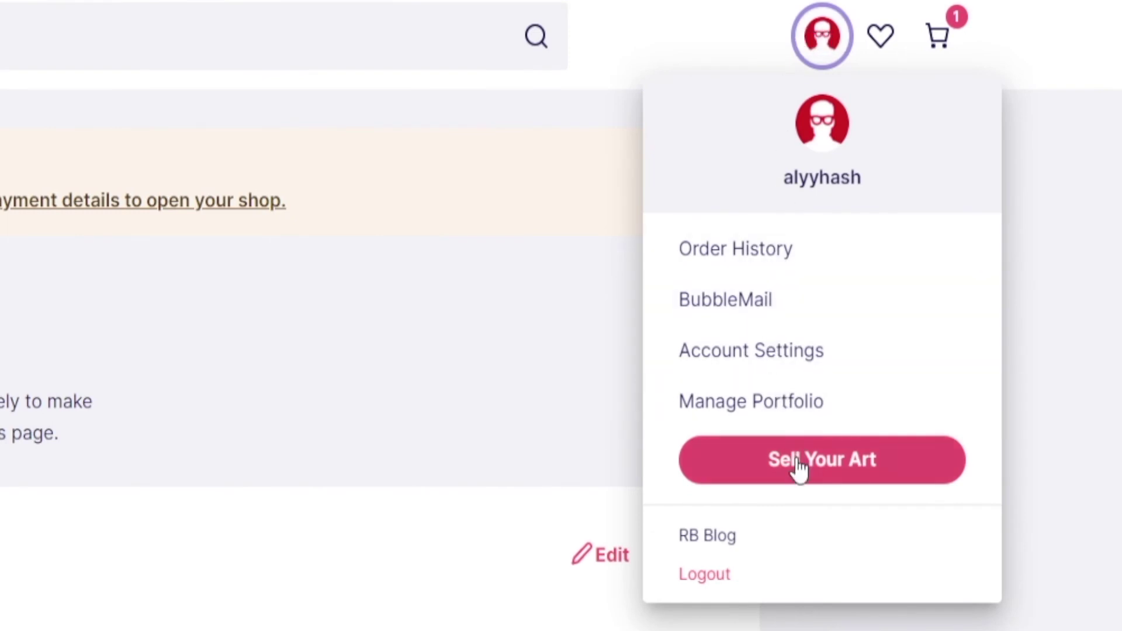
Return to the seller Dashboard showing 5 / 5 designs added.
{"action": "left_click", "coordinate": [798, 469]}
{"action": "left_click", "coordinate": [798, 469]}
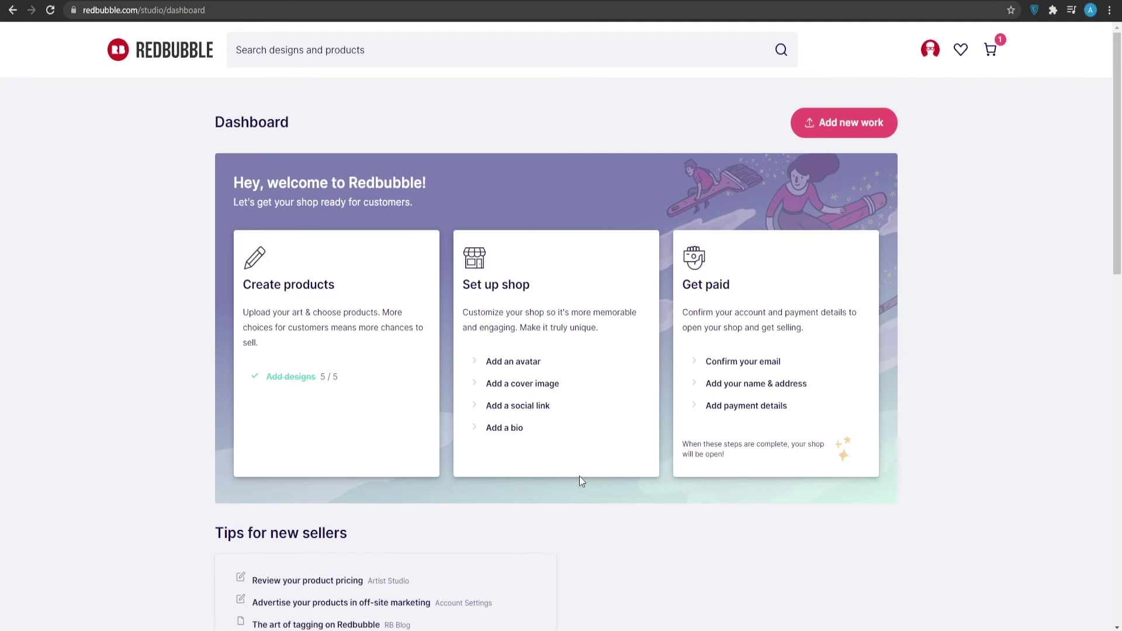
{"action": "scroll", "coordinate": [570, 471], "scroll_direction": "down", "scroll_amount": 2}
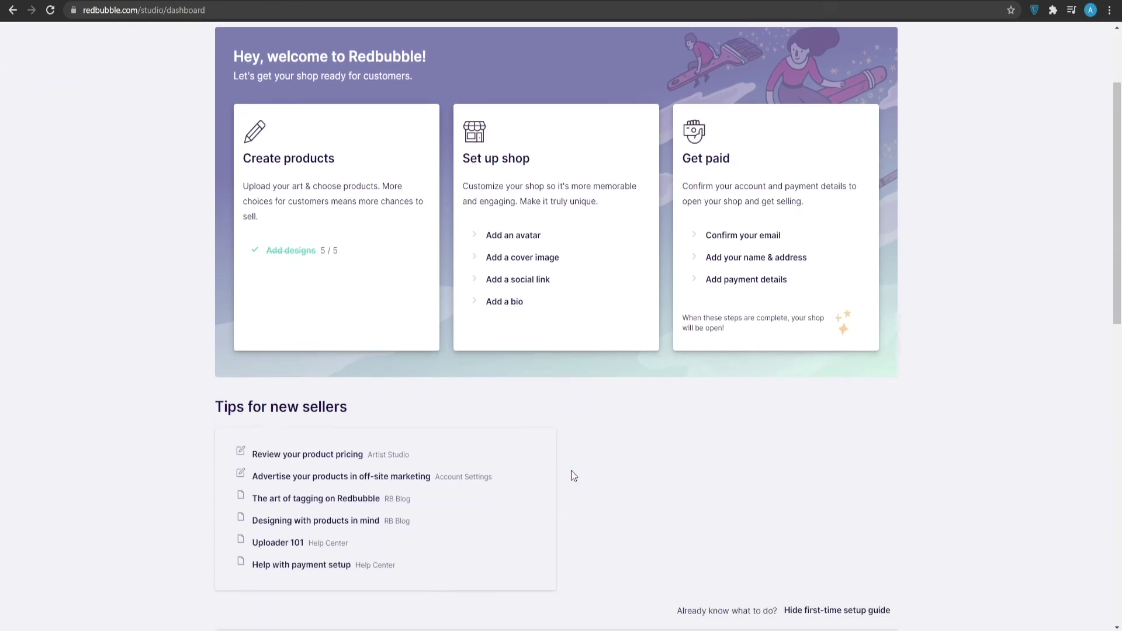
{"action": "scroll", "coordinate": [613, 418], "scroll_direction": "down", "scroll_amount": 1}
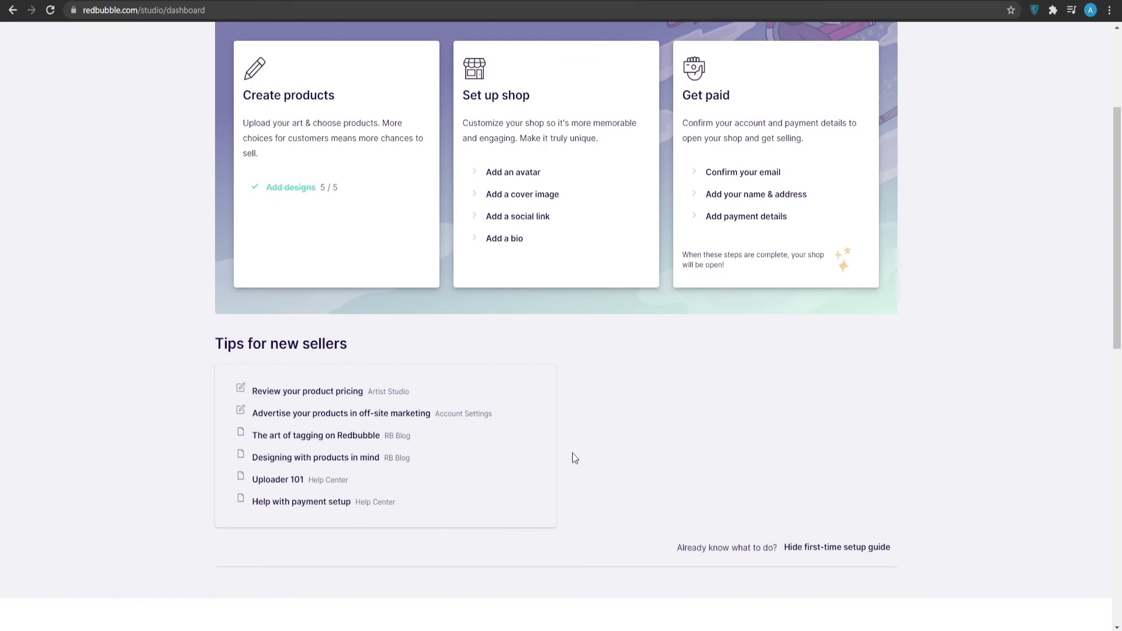
{"action": "scroll", "coordinate": [567, 441], "scroll_direction": "up", "scroll_amount": 3}
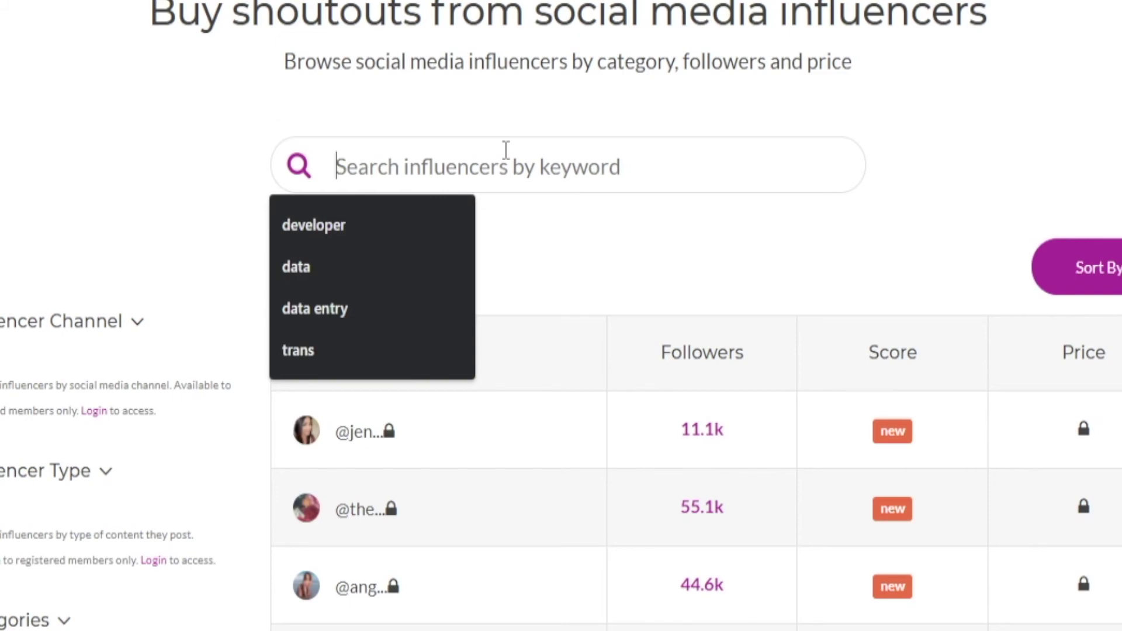
{"action": "type", "text": "clot"}
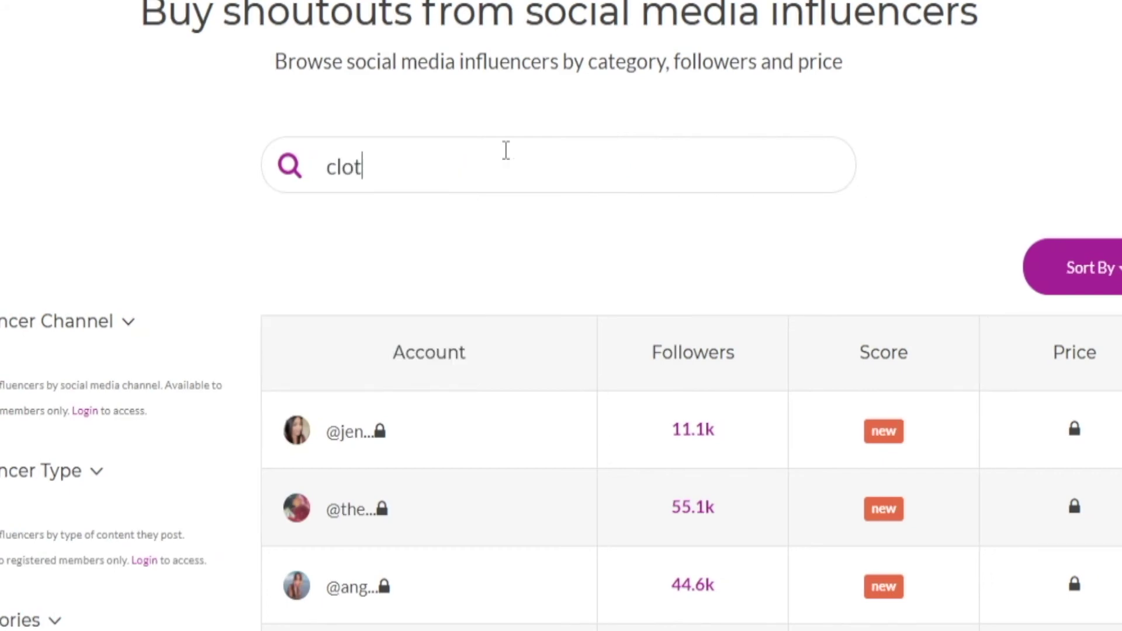
{"action": "type", "text": "hing"}
Filter Shoutcart influencers by the keyword 'clothing'.
{"action": "key", "text": "Return"}
{"action": "scroll", "coordinate": [491, 264], "scroll_direction": "down", "scroll_amount": 3}
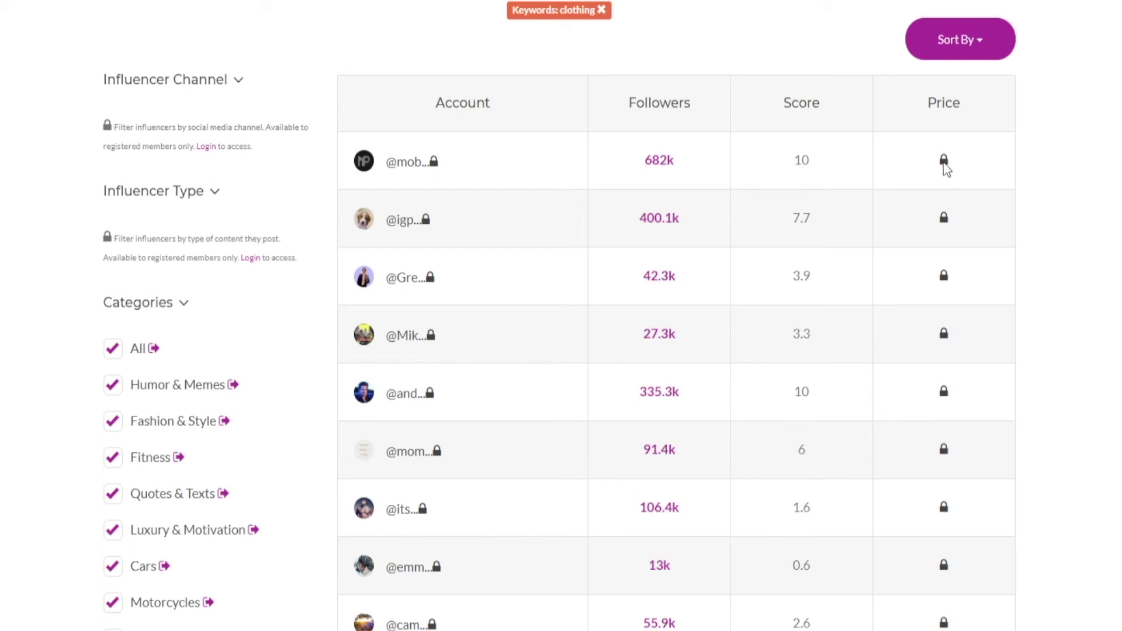
{"action": "scroll", "coordinate": [941, 165], "scroll_direction": "up", "scroll_amount": 3}
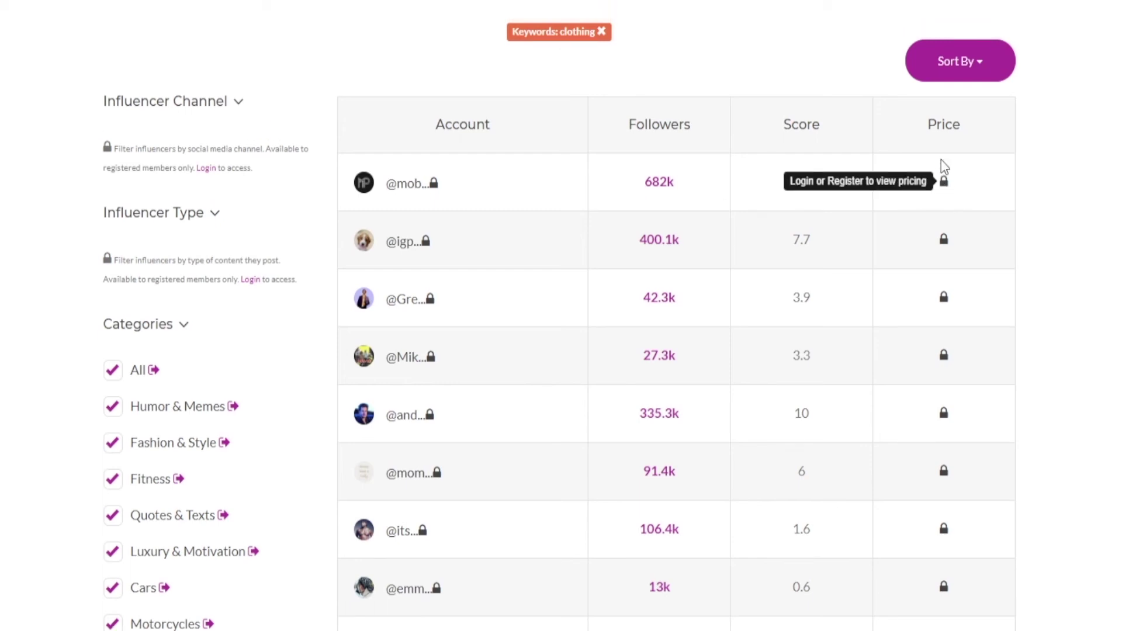
{"action": "scroll", "coordinate": [885, 229], "scroll_direction": "down", "scroll_amount": 6}
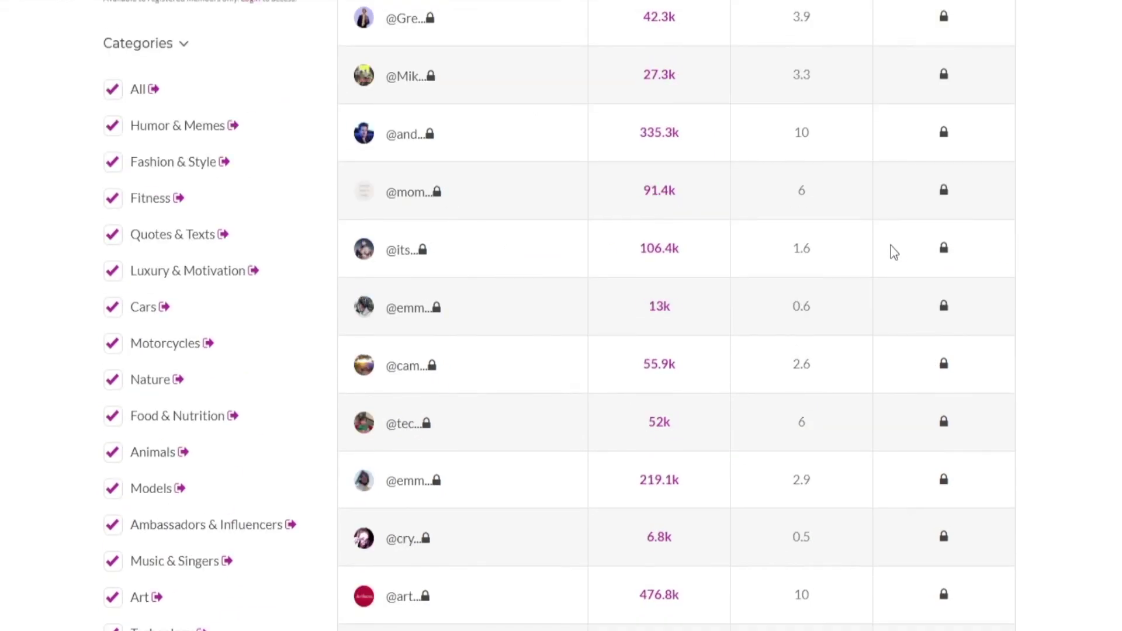
{"action": "scroll", "coordinate": [891, 251], "scroll_direction": "down", "scroll_amount": 6}
{"action": "scroll", "coordinate": [609, 279], "scroll_direction": "up", "scroll_amount": 1}
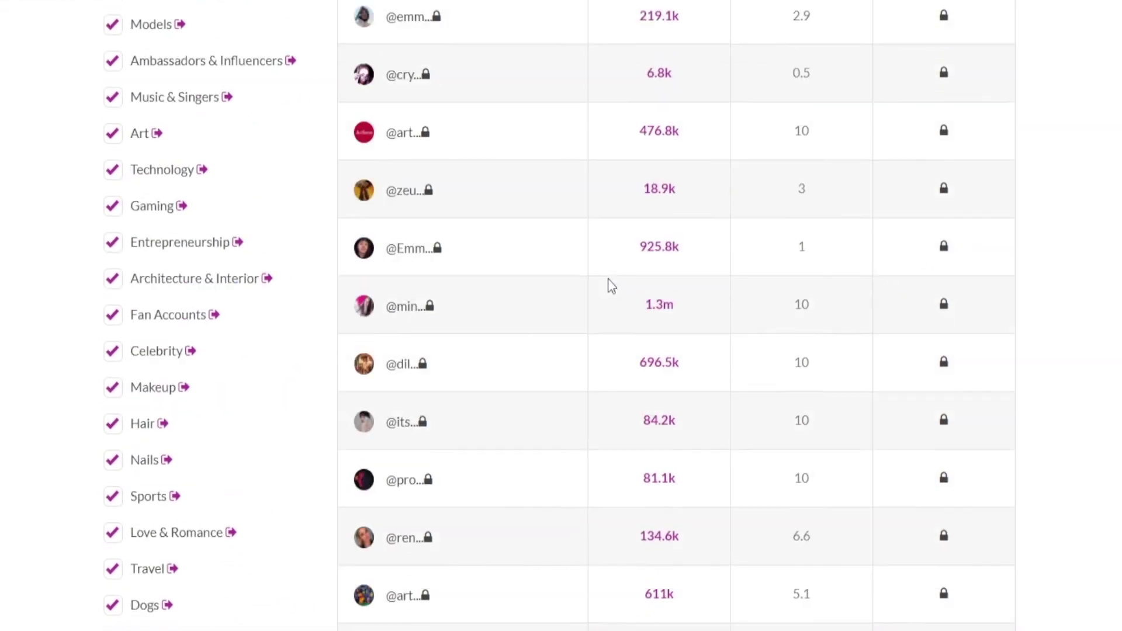
{"action": "scroll", "coordinate": [610, 285], "scroll_direction": "up", "scroll_amount": 6}
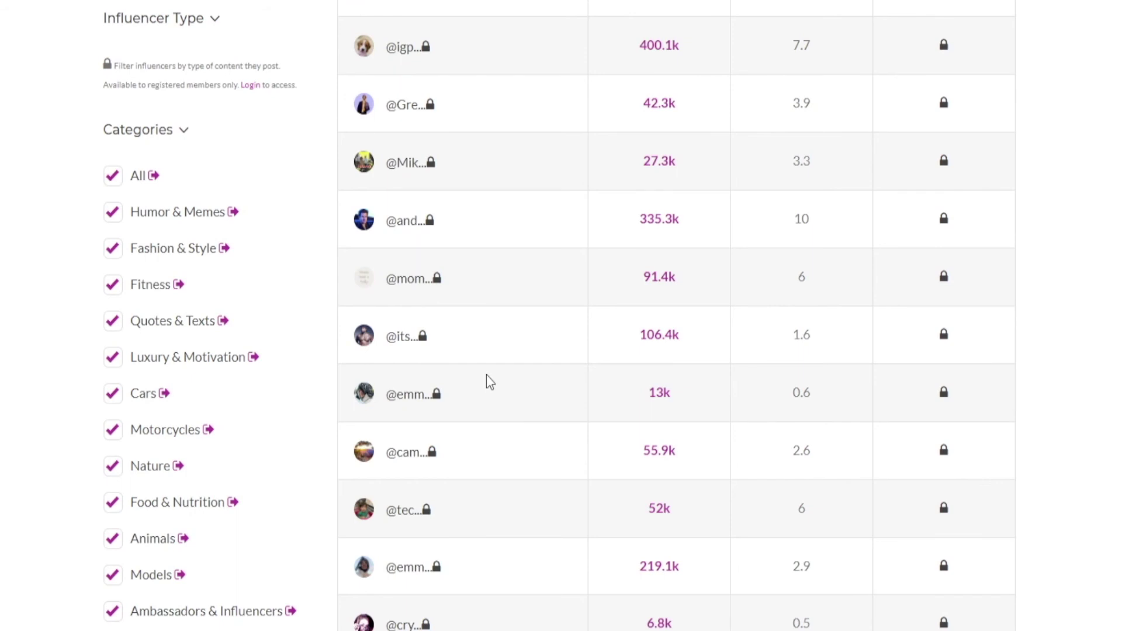
{"action": "scroll", "coordinate": [482, 379], "scroll_direction": "up", "scroll_amount": 5}
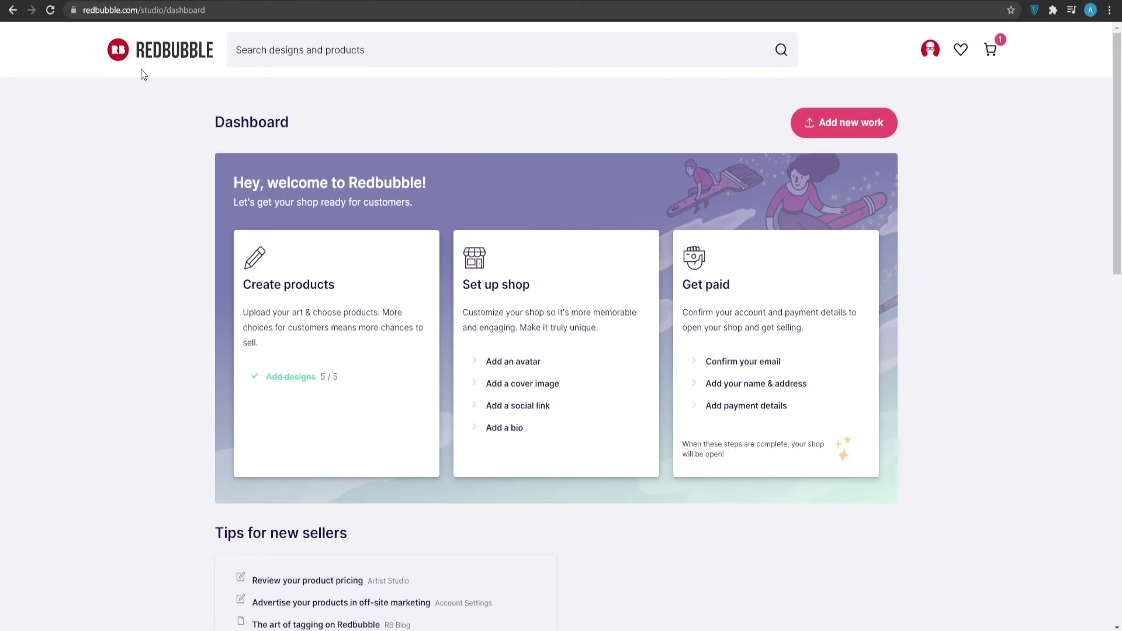
Reload the Dashboard and go to Redbubble's Explore For you page.
{"action": "left_click", "coordinate": [150, 52]}
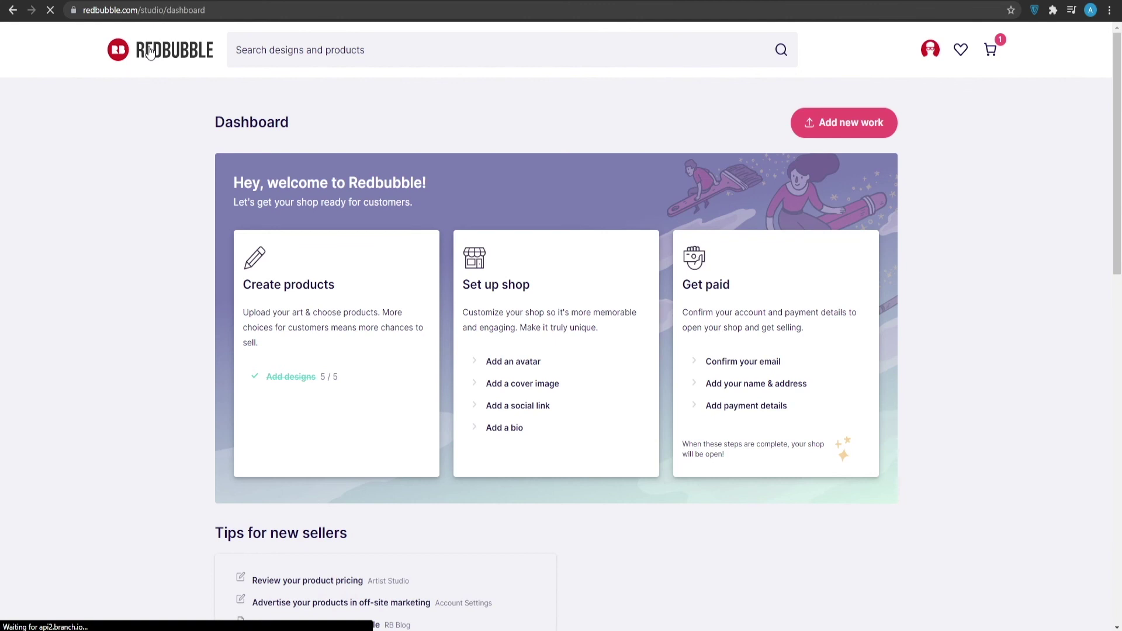
{"action": "left_click", "coordinate": [150, 52]}
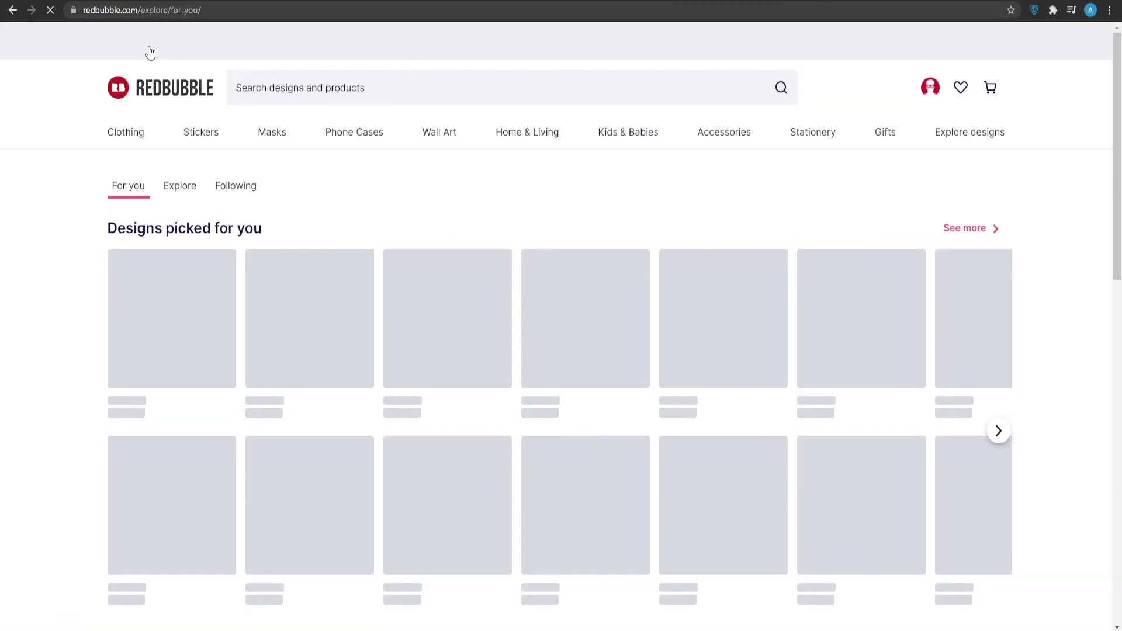